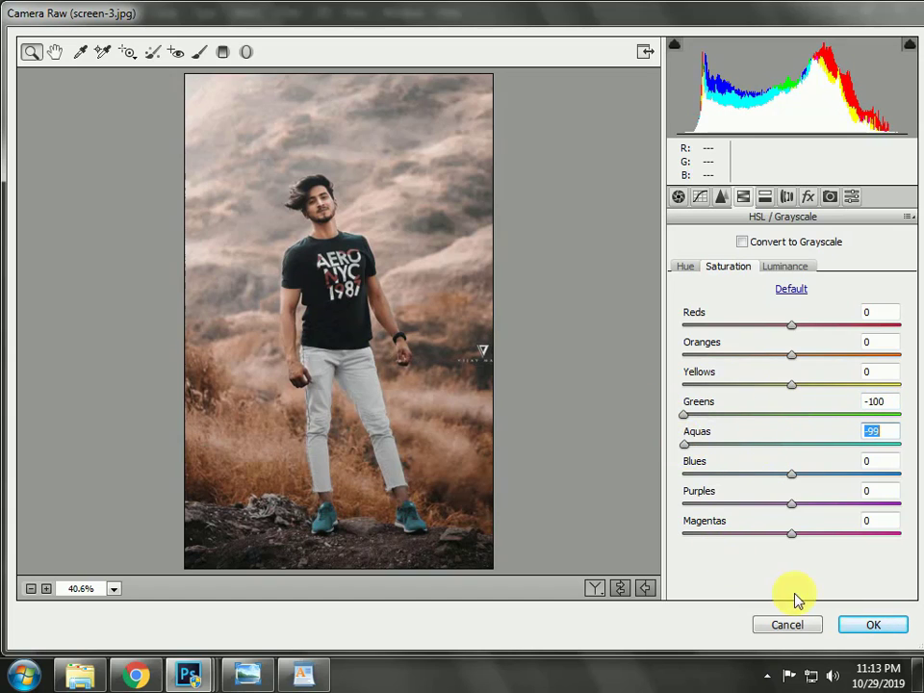
# Step: Apply the Camera Raw adjustments and add a Hue/Saturation adjustment layer with Reds at Hue +12, Saturation -3 and Lightness -7
pyautogui.click(854, 624)
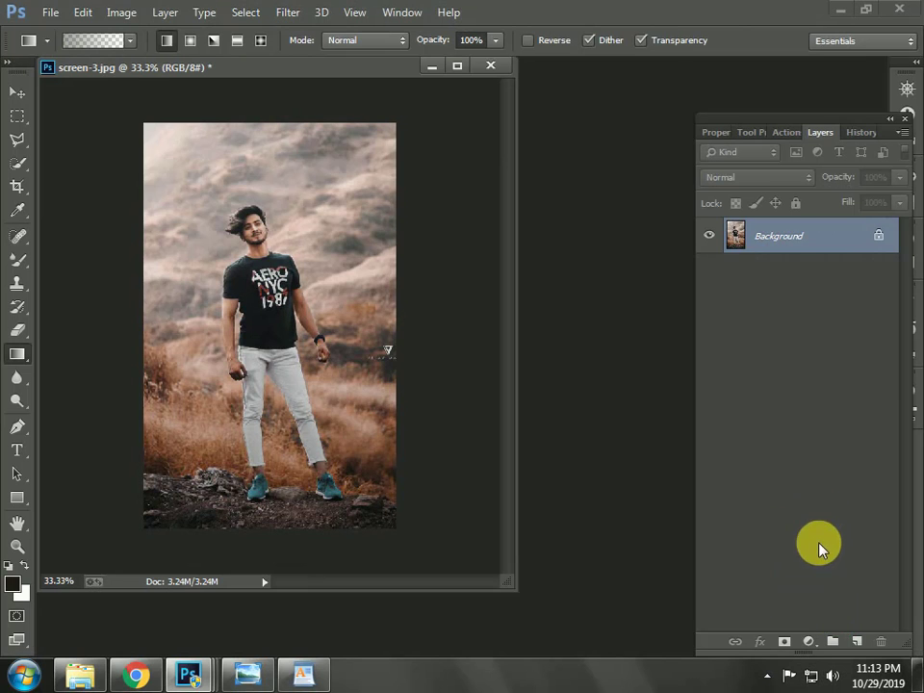
pyautogui.click(808, 641)
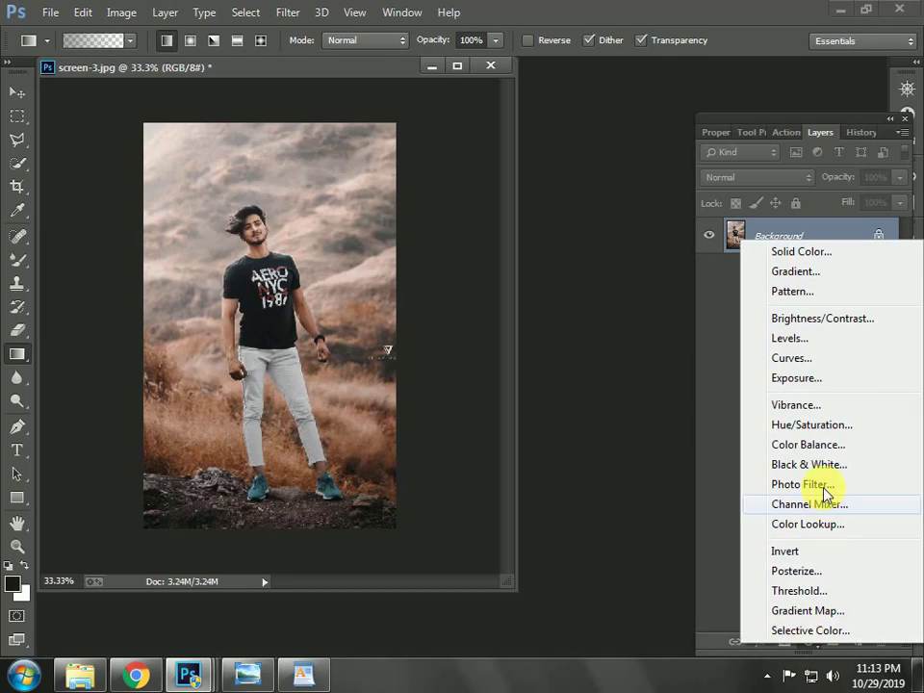
pyautogui.click(813, 426)
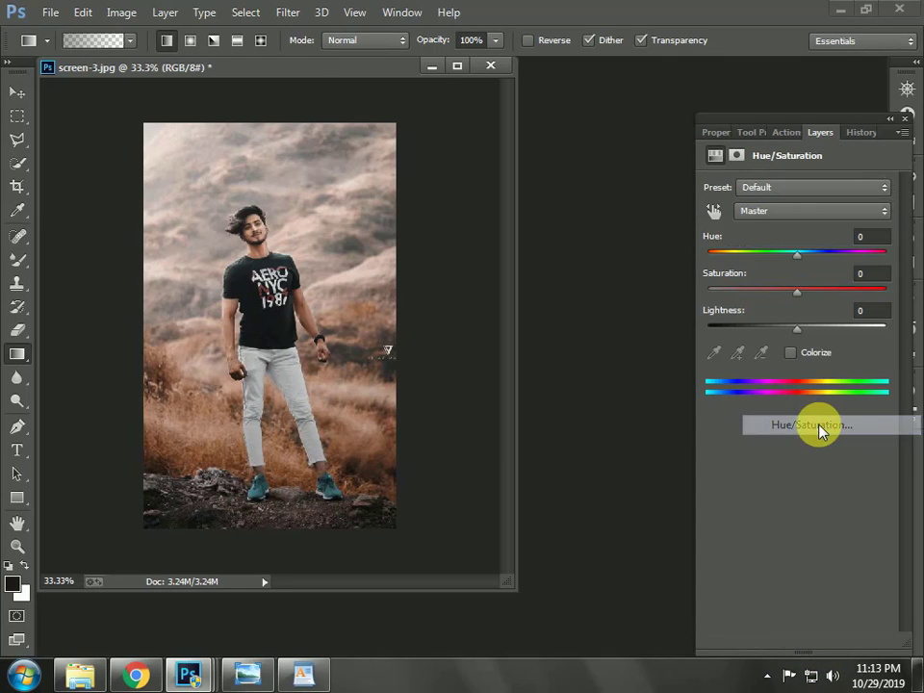
pyautogui.click(824, 211)
pyautogui.click(796, 243)
pyautogui.moveTo(797, 256); pyautogui.dragTo(814, 299)
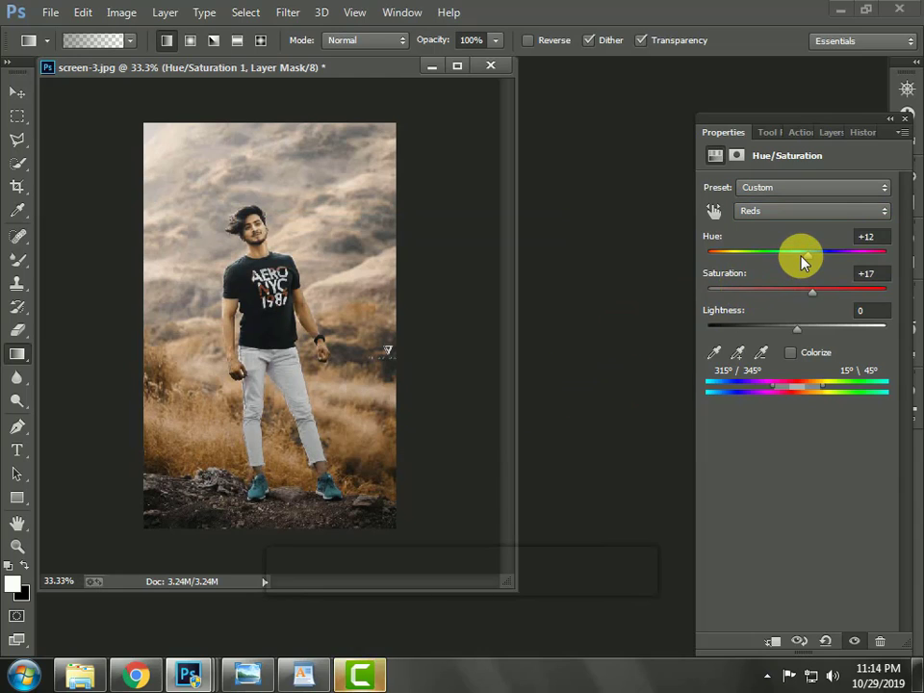
pyautogui.moveTo(811, 292); pyautogui.dragTo(791, 330)
# Step: Merge the Hue/Saturation adjustment layer with the Background layer
pyautogui.click(828, 132)
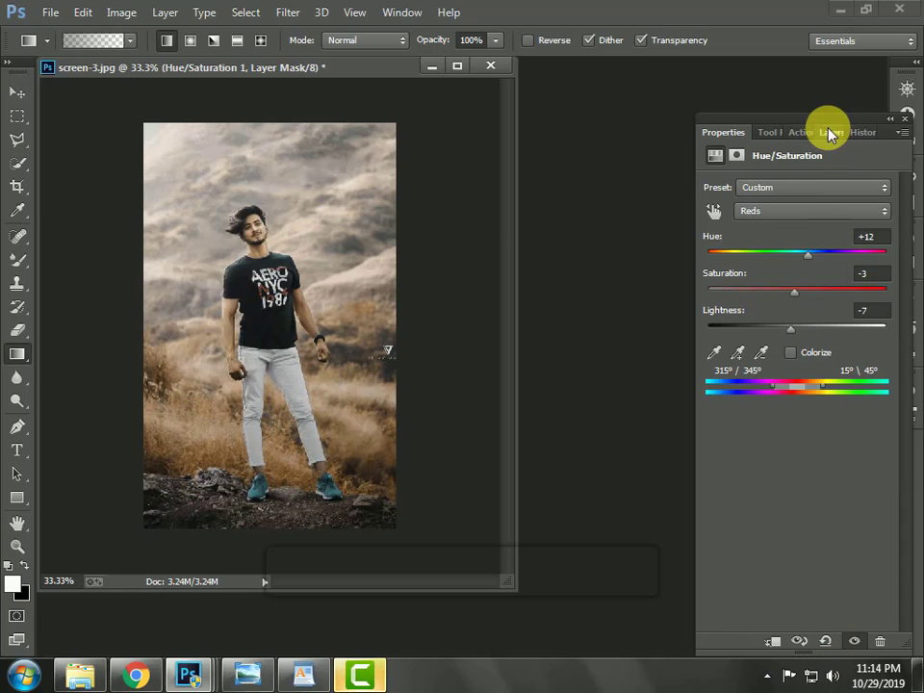
pyautogui.keyDown('shift'); pyautogui.click(753, 264); pyautogui.keyUp('shift')
pyautogui.rightClick(758, 269)
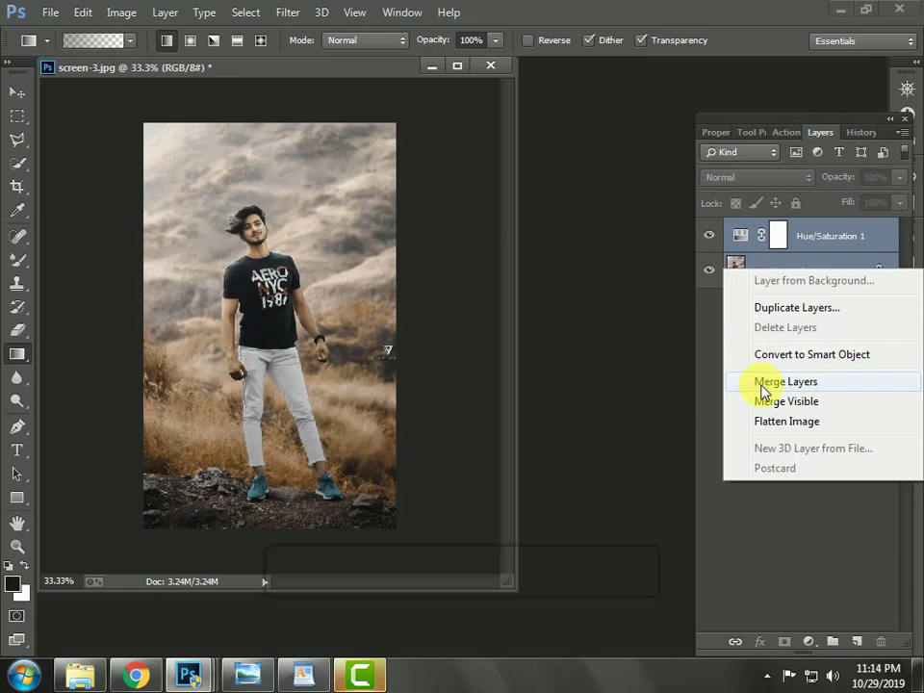
pyautogui.click(765, 381)
# Step: Copy the red neon triangle from the PNG effect document into screen-3.jpg as a new layer
pyautogui.moveTo(202, 682)
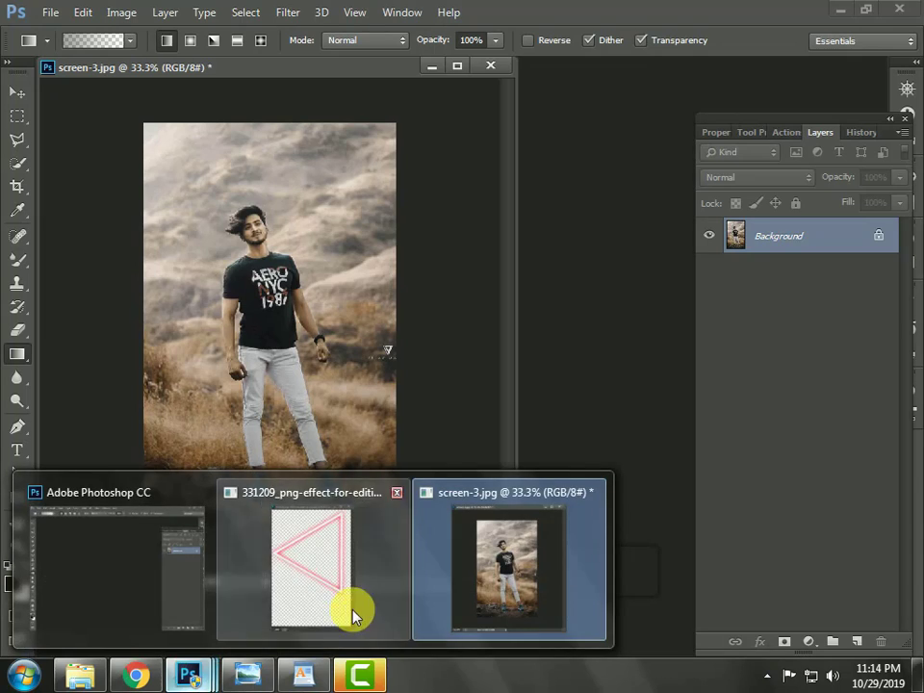
pyautogui.click(355, 610)
pyautogui.press('v')
pyautogui.moveTo(182, 206); pyautogui.dragTo(219, 282)
# Step: Scale the neon triangle to about 37.6% width and 27.25% height and position it over the man's torso
pyautogui.hotkey('ctrl', 't')
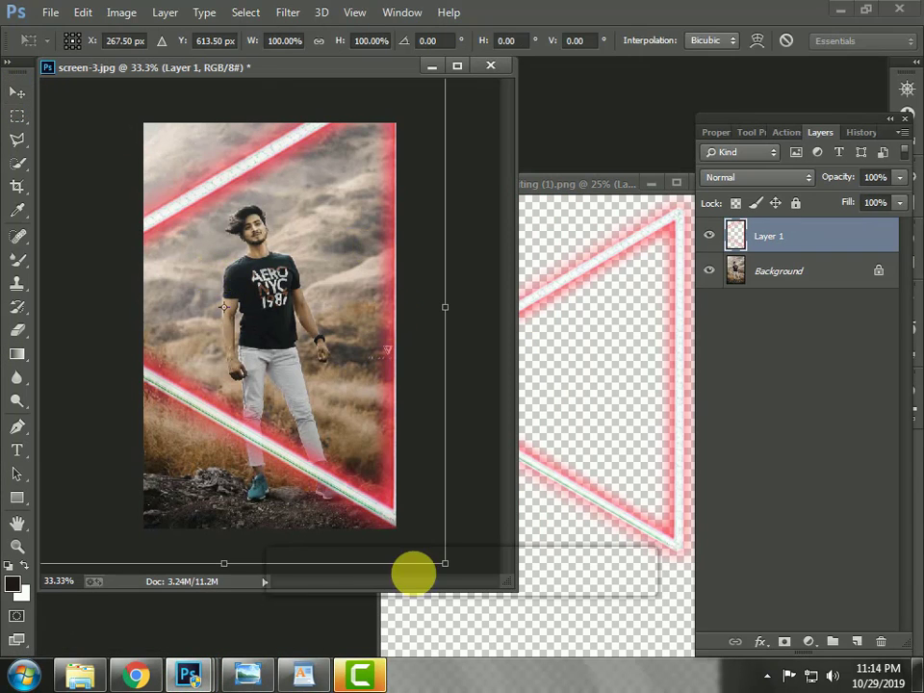
pyautogui.moveTo(445, 564); pyautogui.dragTo(283, 263)
pyautogui.moveTo(235, 192); pyautogui.dragTo(323, 319)
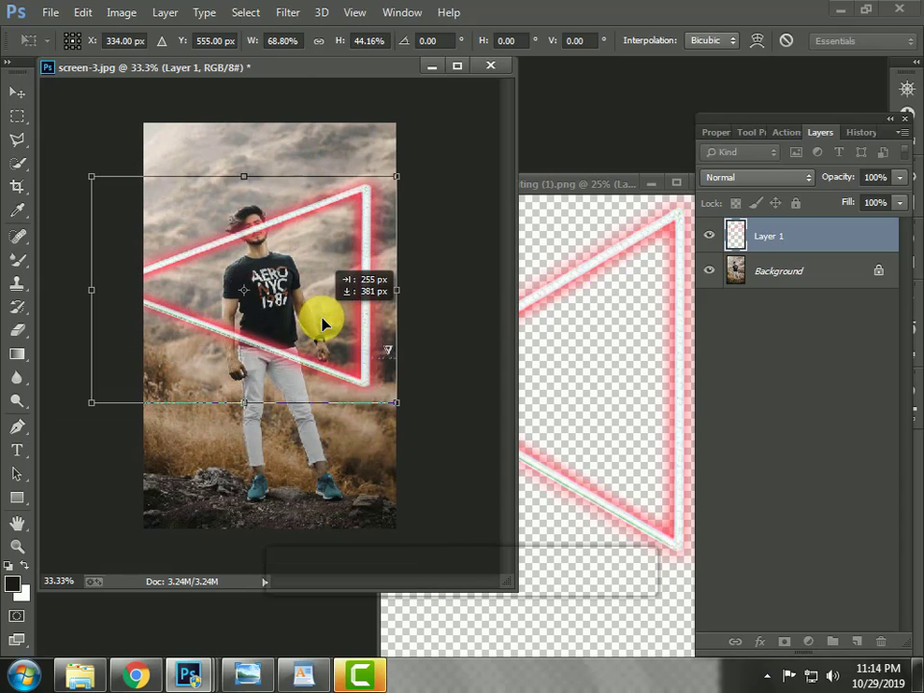
pyautogui.moveTo(395, 398); pyautogui.dragTo(262, 318)
pyautogui.moveTo(220, 253); pyautogui.dragTo(303, 304)
# Step: Resize the triangle to about 31.7% by 29.7%, rotate it about -13.8° around the torso, and apply the transformation
pyautogui.hotkey('ctrl', '+')
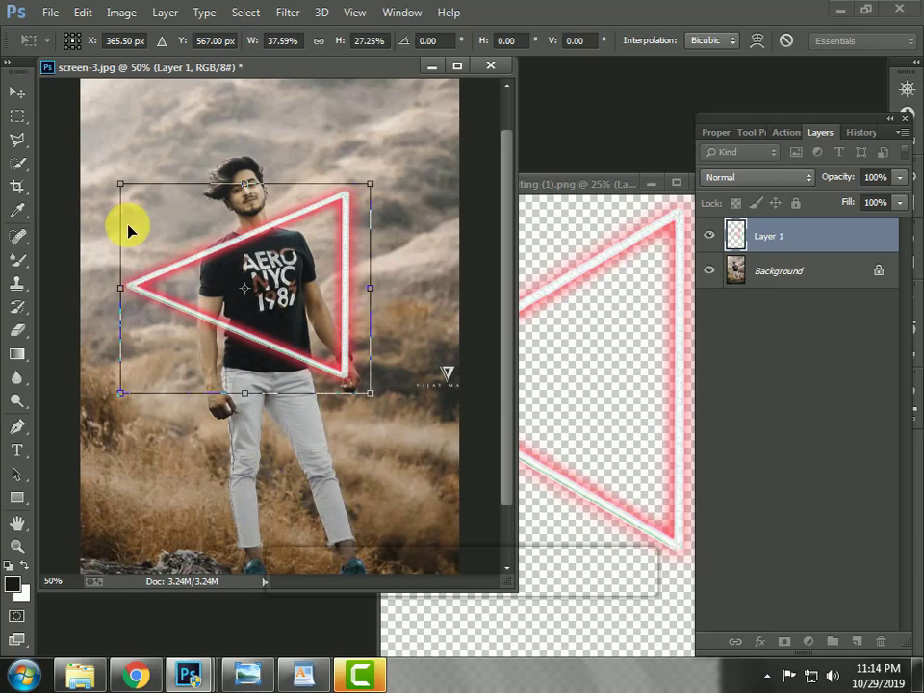
pyautogui.moveTo(131, 296); pyautogui.dragTo(173, 289)
pyautogui.moveTo(300, 269); pyautogui.dragTo(275, 269)
pyautogui.moveTo(406, 262); pyautogui.dragTo(301, 294)
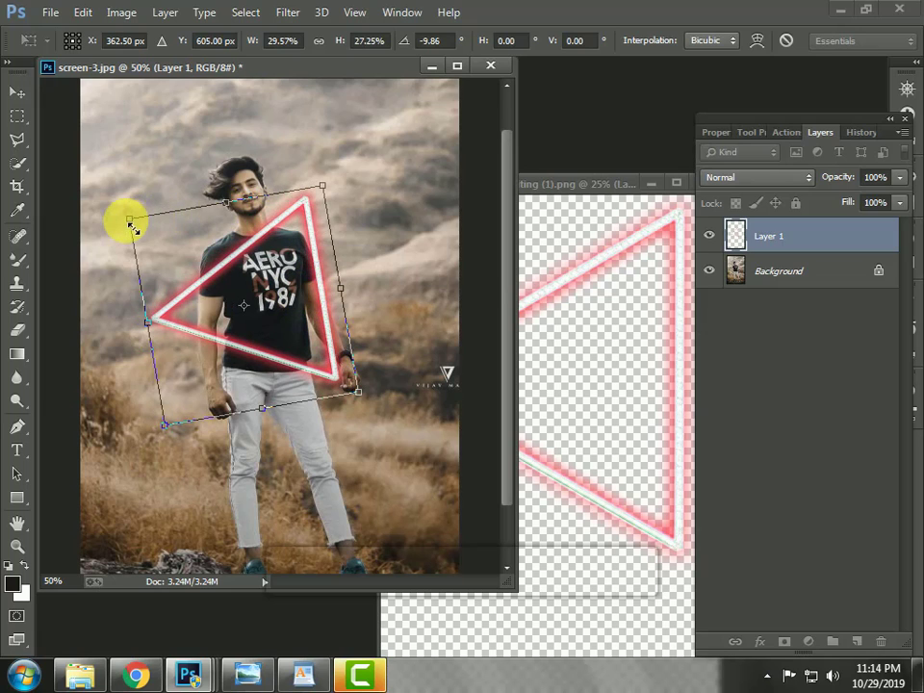
pyautogui.moveTo(126, 216); pyautogui.dragTo(114, 202)
pyautogui.moveTo(158, 239); pyautogui.dragTo(190, 256)
pyautogui.moveTo(402, 243); pyautogui.dragTo(442, 279)
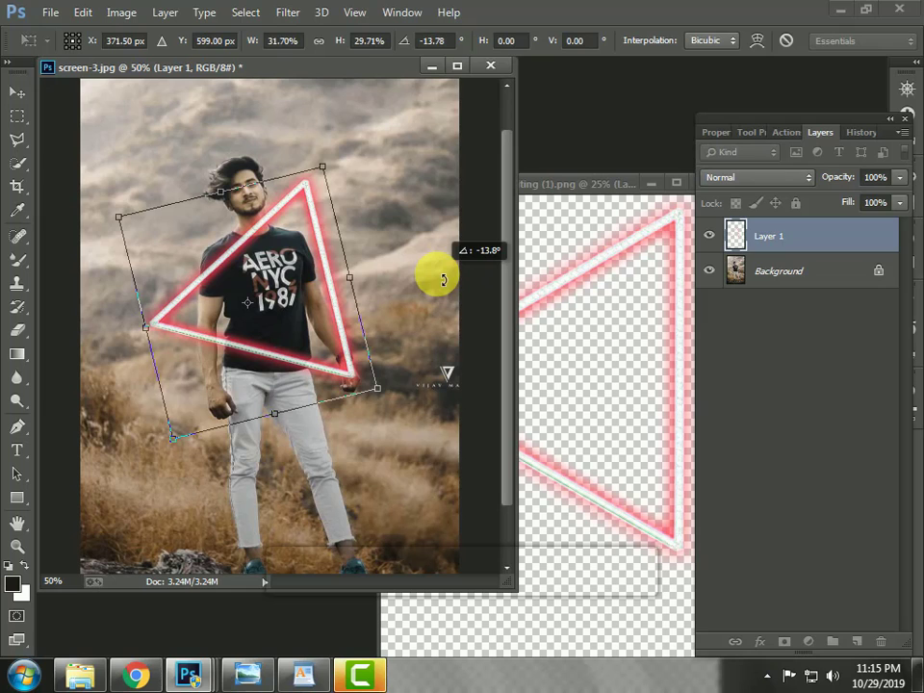
pyautogui.click(17, 327)
pyautogui.click(388, 265)
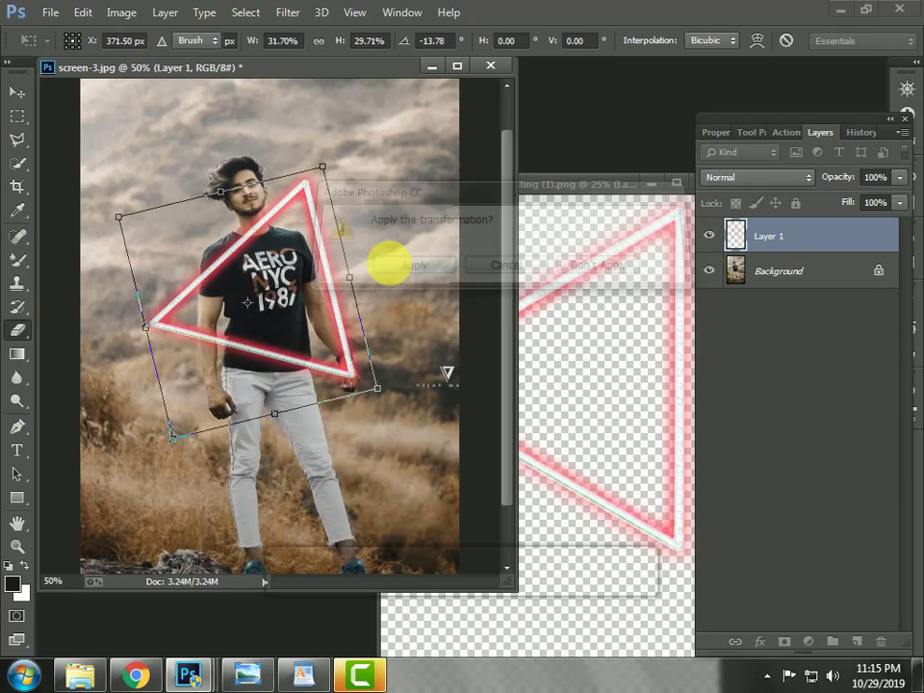
# Step: Erase the part of the neon triangle crossing the man's neck and collar with a 22 px eraser
pyautogui.keyDown('ctrl'); pyautogui.click(250, 261); pyautogui.keyUp('ctrl')
pyautogui.keyDown('ctrl'); pyautogui.click(251, 261); pyautogui.keyUp('ctrl')
pyautogui.keyDown('ctrl'); pyautogui.click(251, 261); pyautogui.keyUp('ctrl')
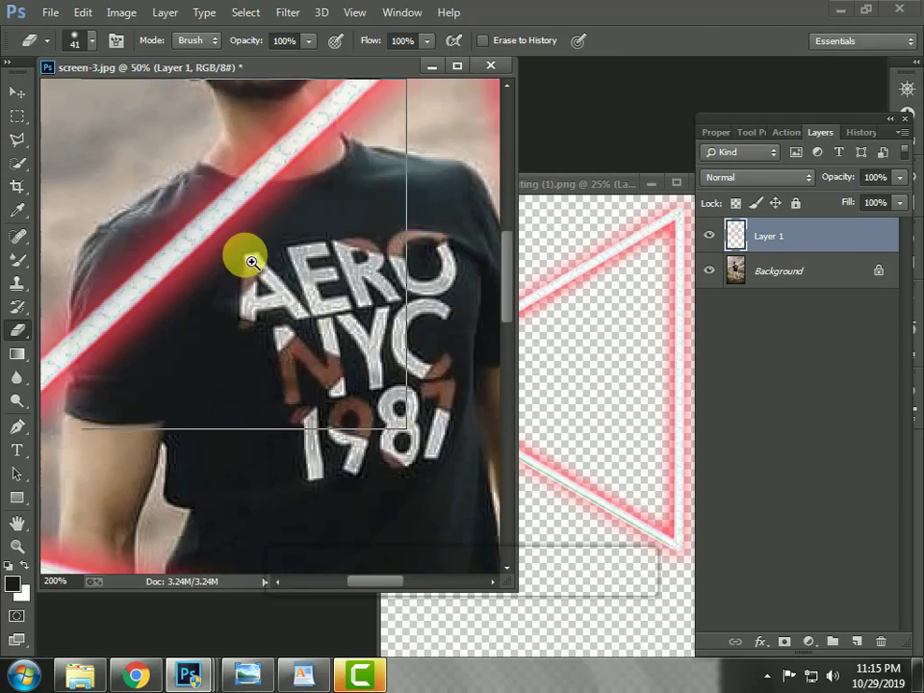
pyautogui.keyDown('ctrl'); pyautogui.click(251, 261); pyautogui.keyUp('ctrl')
pyautogui.keyDown('ctrl'); pyautogui.click(311, 264); pyautogui.keyUp('ctrl')
pyautogui.keyDown('ctrl'); pyautogui.click(274, 260); pyautogui.keyUp('ctrl')
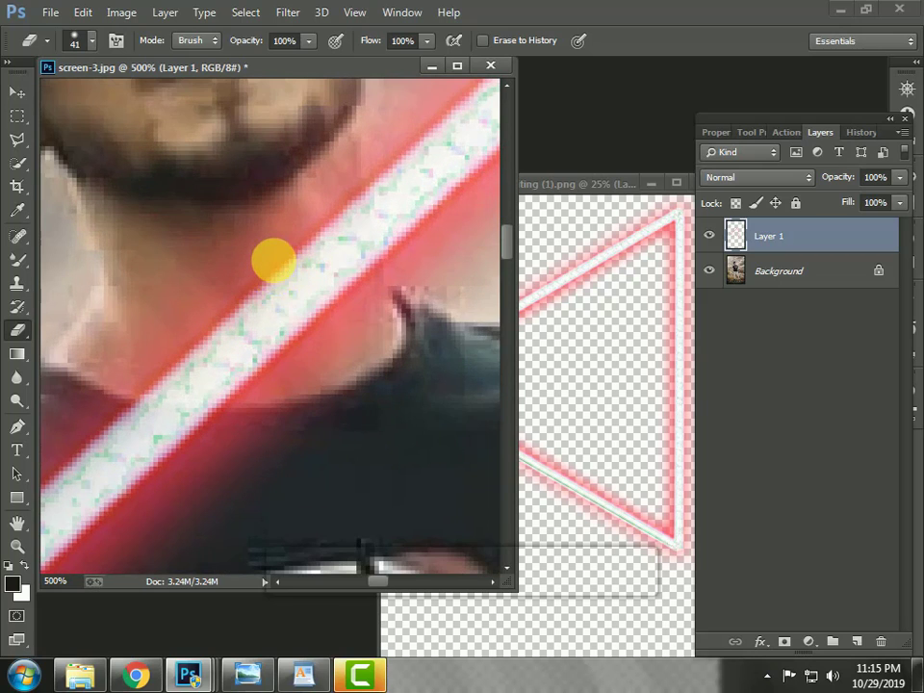
pyautogui.rightClick(279, 259)
pyautogui.click(381, 300)
pyautogui.moveTo(320, 227); pyautogui.dragTo(323, 252)
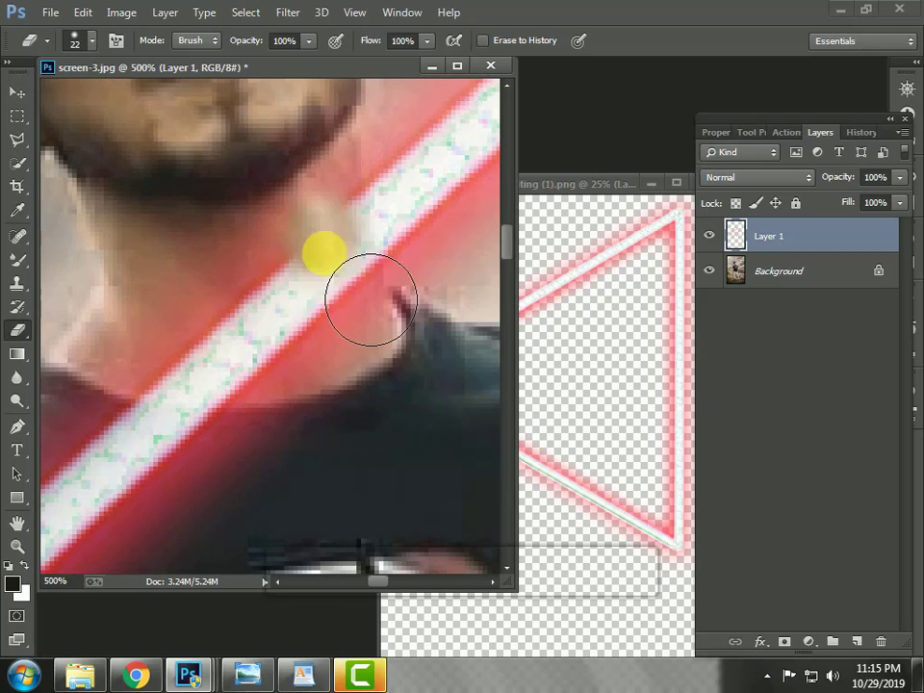
pyautogui.moveTo(371, 300)
pyautogui.mouseDown()
pyautogui.moveTo(378, 337)
pyautogui.moveTo(371, 270)
pyautogui.moveTo(383, 310)
pyautogui.moveTo(363, 193)
pyautogui.moveTo(411, 383)
pyautogui.moveTo(403, 414)
pyautogui.moveTo(348, 442)
pyautogui.moveTo(268, 249)
pyautogui.moveTo(291, 448)
pyautogui.moveTo(286, 196)
pyautogui.moveTo(321, 358)
pyautogui.mouseUp()
pyautogui.moveTo(250, 363); pyautogui.dragTo(318, 255)
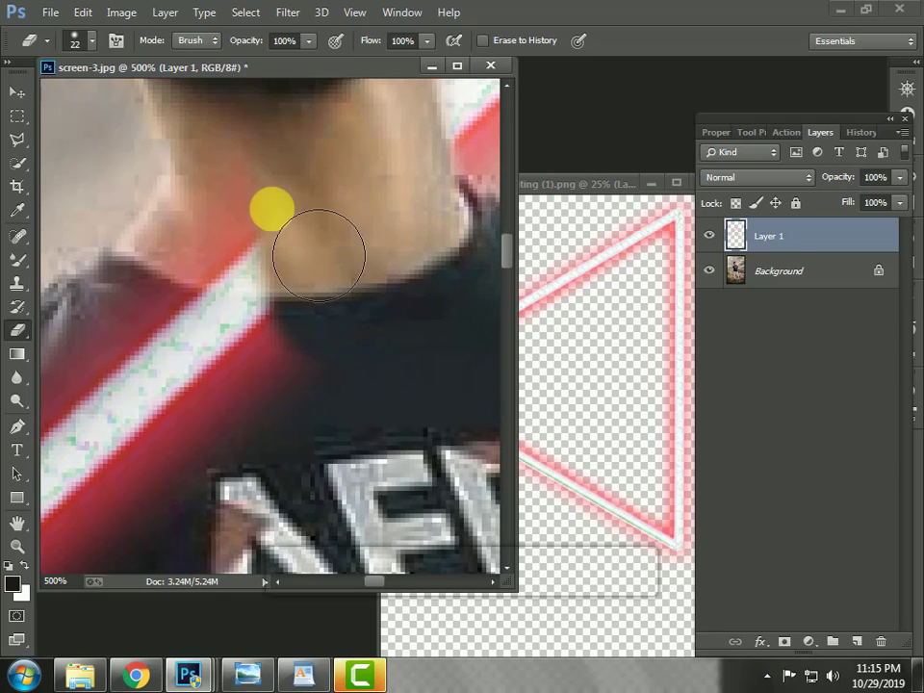
pyautogui.moveTo(256, 335)
pyautogui.mouseDown()
pyautogui.moveTo(222, 330)
pyautogui.moveTo(233, 245)
pyautogui.mouseUp()
# Step: Erase the neon tube crossing the man's shoulder and T-shirt sleeve, enlarging the eraser to 26 px
pyautogui.hotkey('ctrl', '-')
pyautogui.moveTo(235, 361)
pyautogui.mouseDown()
pyautogui.moveTo(352, 251)
pyautogui.moveTo(355, 234)
pyautogui.mouseUp()
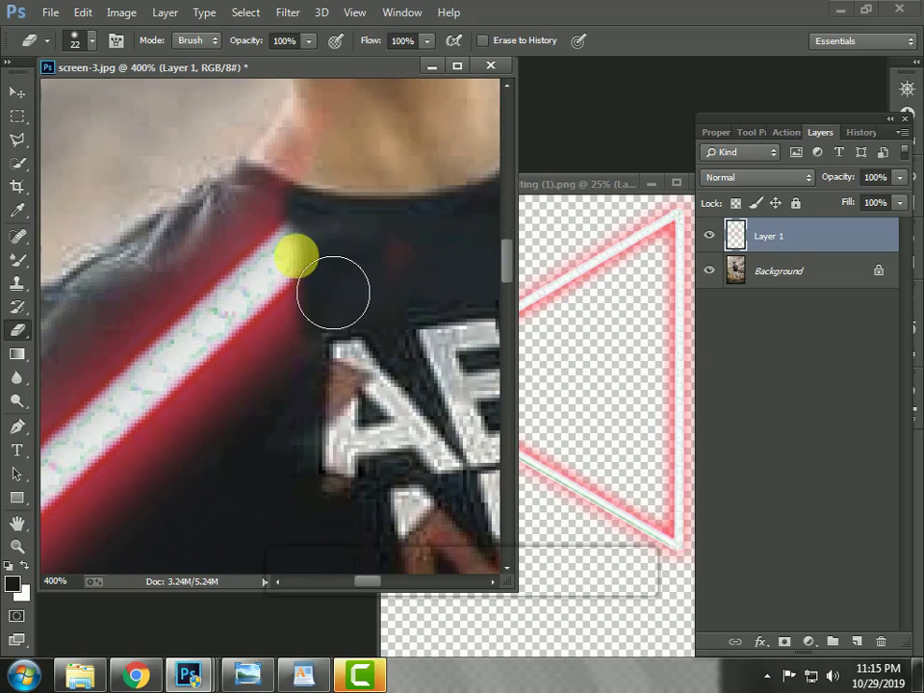
pyautogui.moveTo(333, 292); pyautogui.dragTo(181, 404)
pyautogui.hotkey('ctrl', '-')
pyautogui.hotkey('ctrl', '-')
pyautogui.rightClick(228, 358)
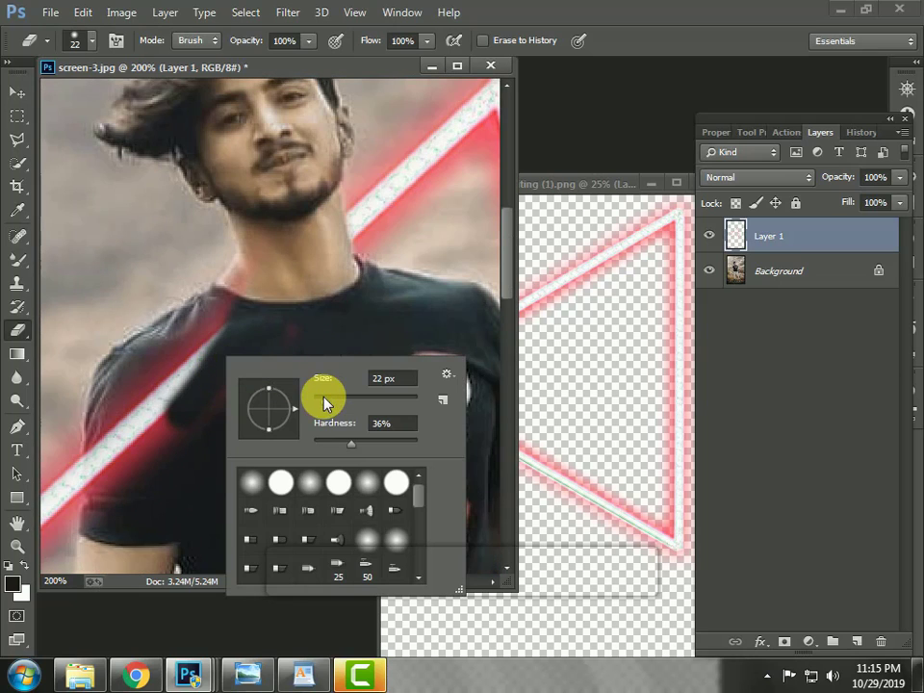
pyautogui.click(324, 398)
pyautogui.moveTo(273, 351)
pyautogui.mouseDown()
pyautogui.moveTo(262, 321)
pyautogui.moveTo(171, 458)
pyautogui.moveTo(138, 452)
pyautogui.moveTo(126, 541)
pyautogui.moveTo(146, 405)
pyautogui.moveTo(186, 414)
pyautogui.moveTo(226, 335)
pyautogui.moveTo(204, 453)
pyautogui.moveTo(262, 400)
pyautogui.moveTo(163, 504)
pyautogui.moveTo(170, 462)
pyautogui.moveTo(294, 393)
pyautogui.moveTo(335, 341)
pyautogui.moveTo(287, 318)
pyautogui.moveTo(256, 321)
pyautogui.mouseUp()
pyautogui.scroll(-2, 235, 338)
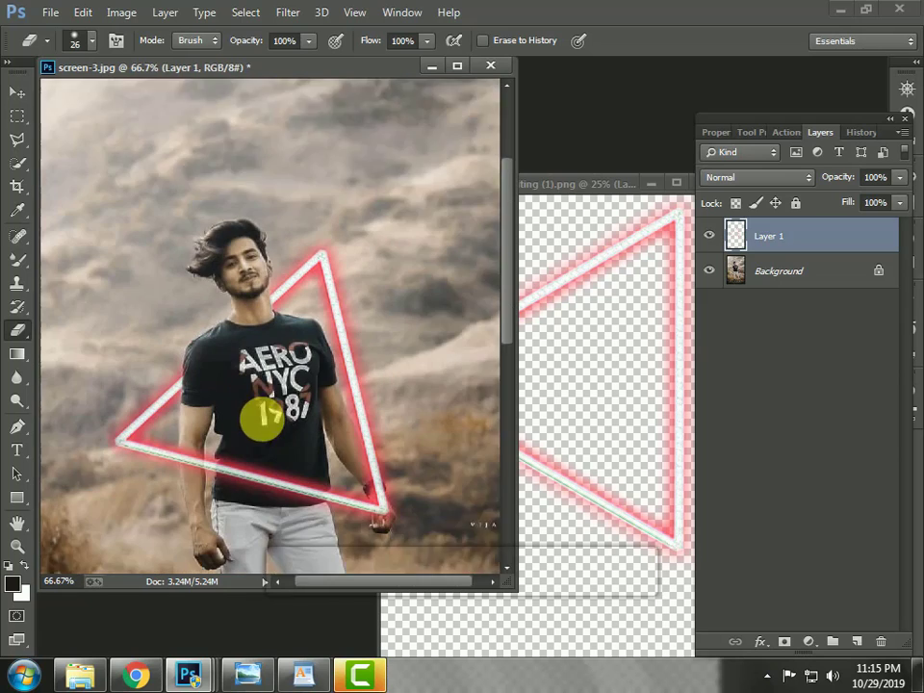
pyautogui.moveTo(262, 417); pyautogui.dragTo(281, 313)
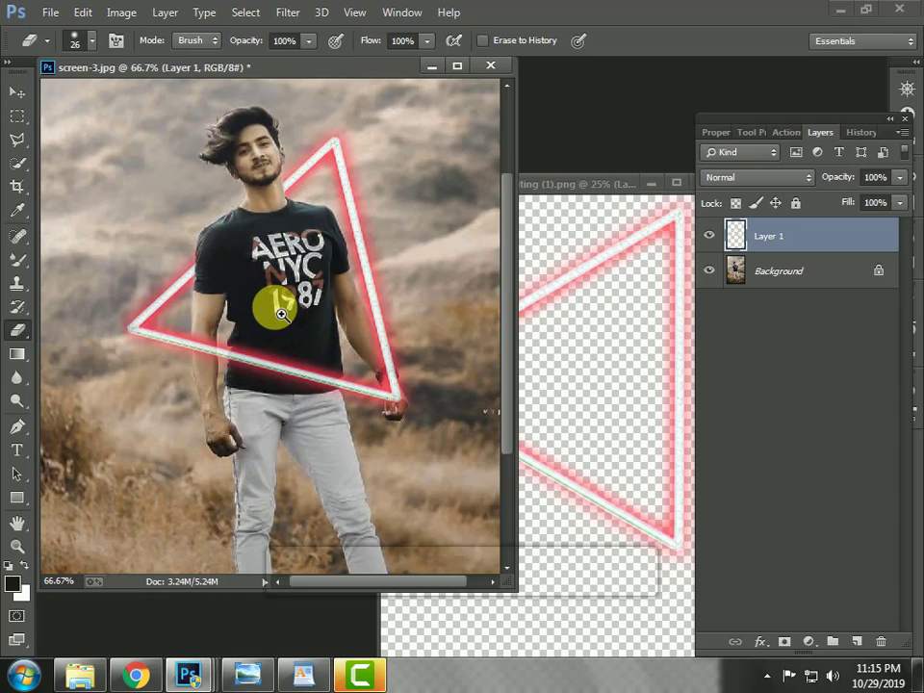
pyautogui.click(322, 320)
pyautogui.moveTo(326, 323); pyautogui.dragTo(325, 366)
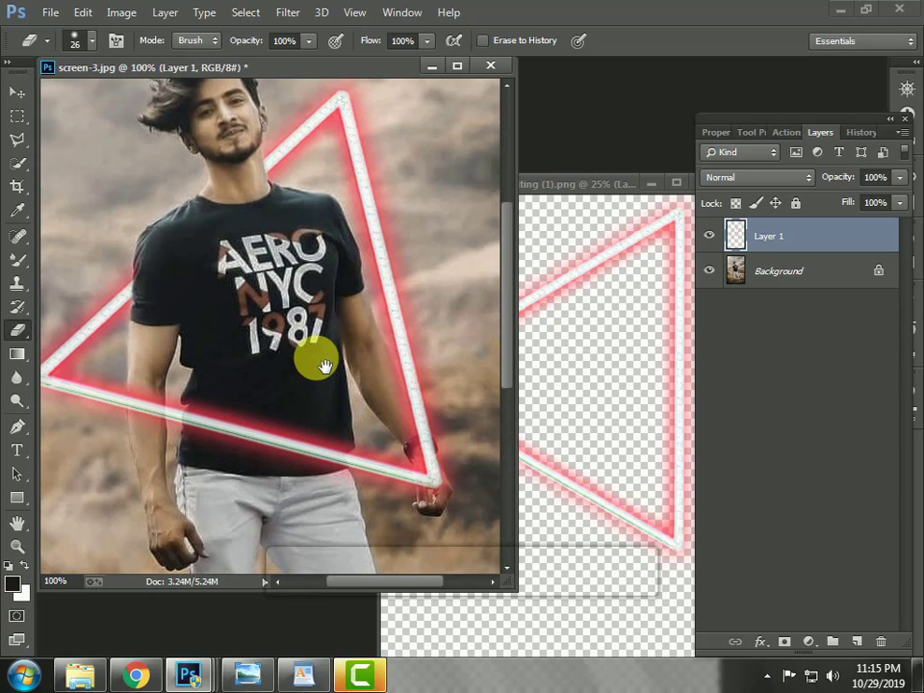
pyautogui.scroll(-2, 316, 361)
pyautogui.scroll(1, 316, 359)
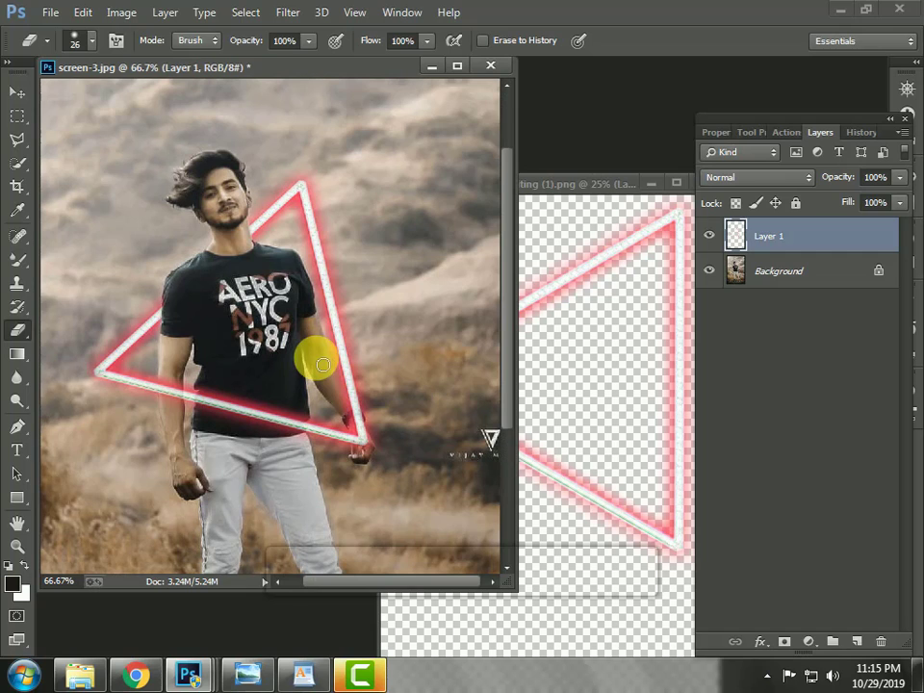
# Step: Recolor the neon triangle layer green with Hue/Saturation values of Hue +135, Saturation +100 and Lightness +15
pyautogui.hotkey('ctrl', 'u')
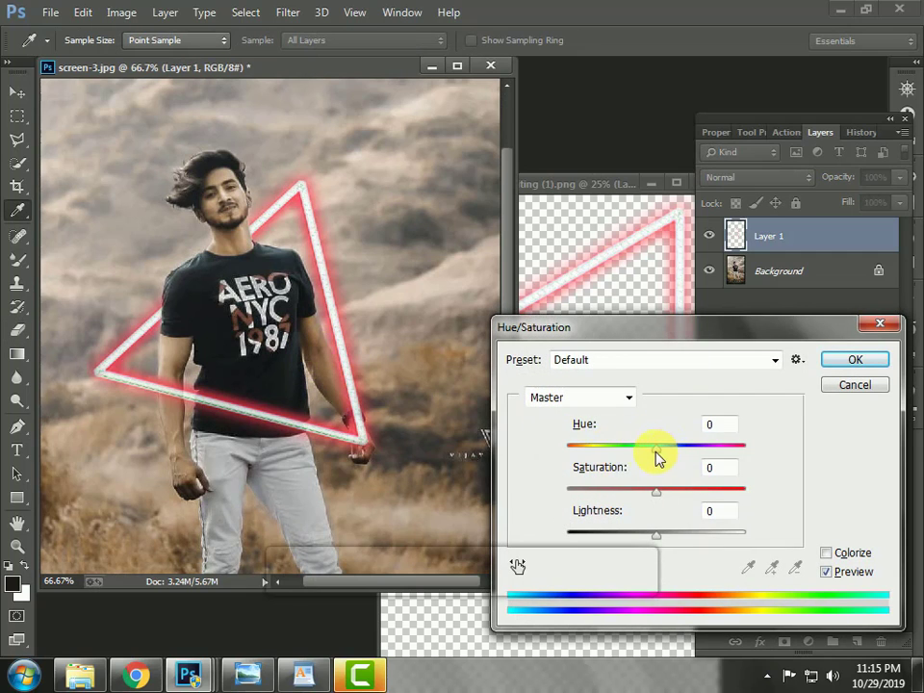
pyautogui.moveTo(657, 457); pyautogui.dragTo(579, 468)
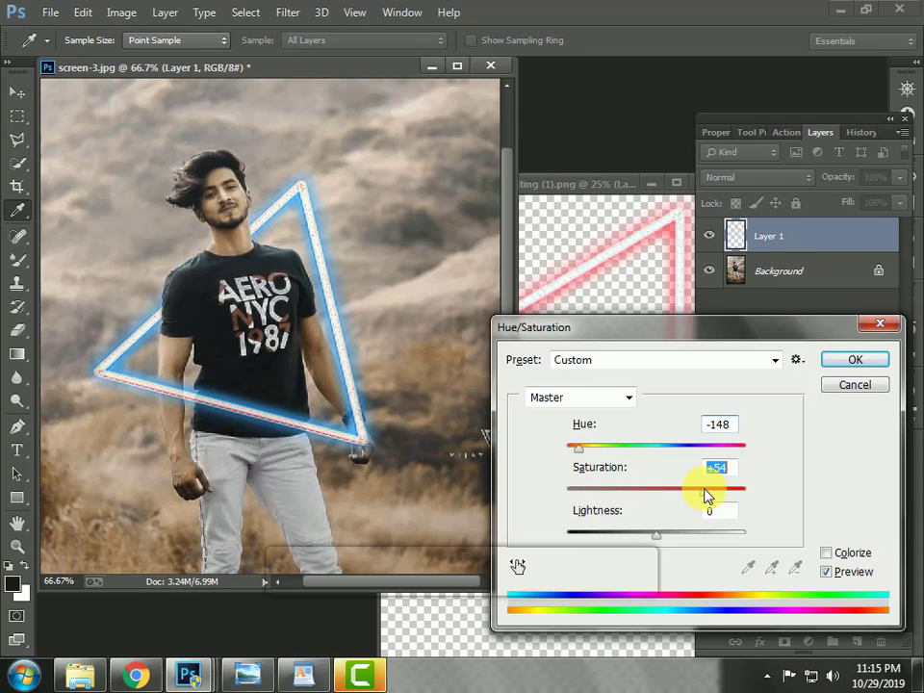
pyautogui.moveTo(660, 538)
pyautogui.mouseDown()
pyautogui.moveTo(639, 537)
pyautogui.moveTo(672, 537)
pyautogui.mouseUp()
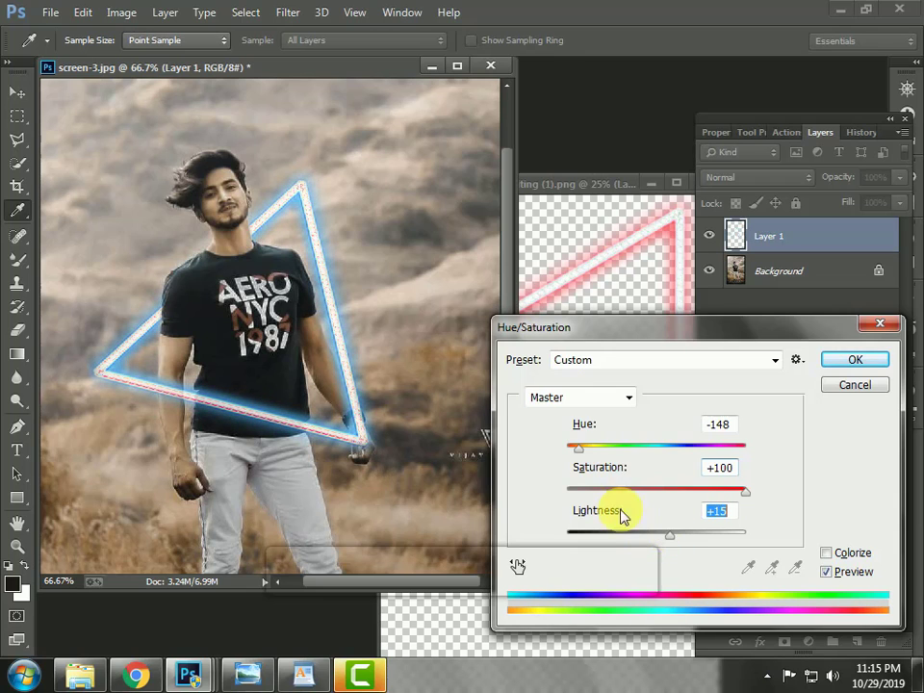
pyautogui.scroll(-2, 386, 369)
pyautogui.scroll(1, 381, 323)
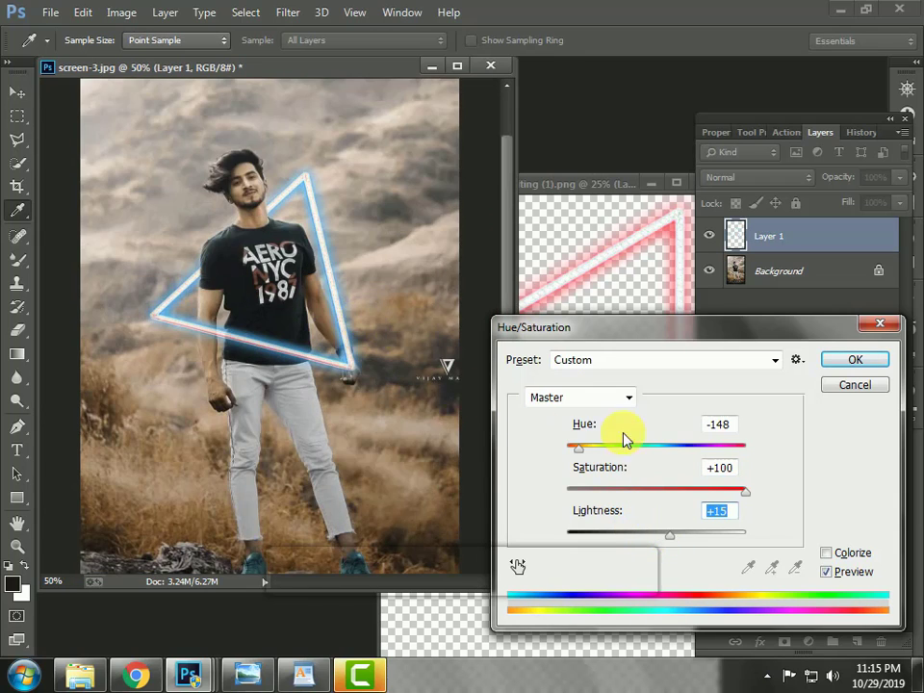
pyautogui.moveTo(625, 445); pyautogui.dragTo(732, 454)
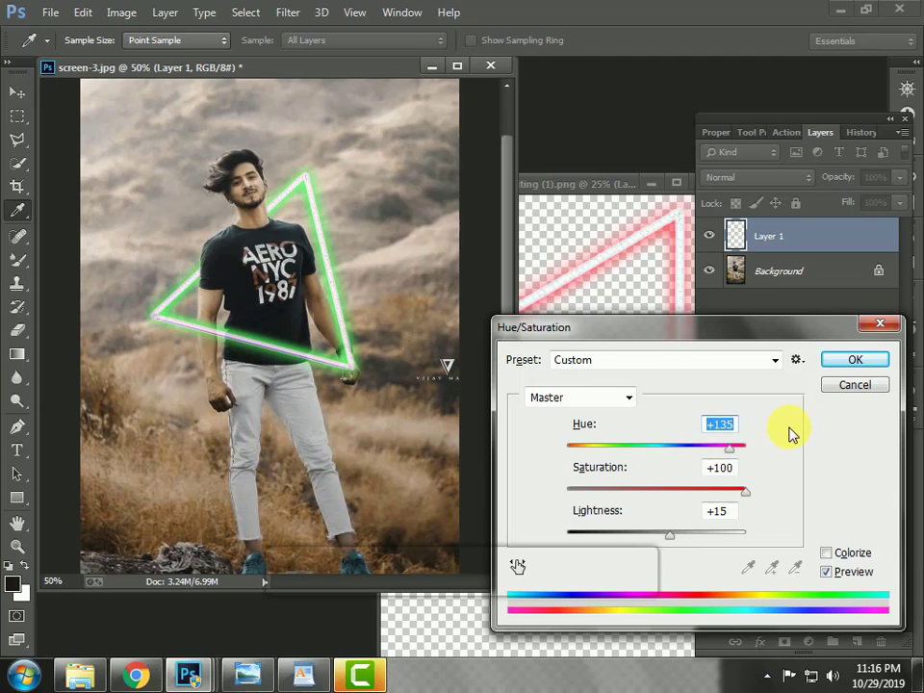
pyautogui.click(845, 360)
pyautogui.press('e')
pyautogui.scroll(-2, 346, 366)
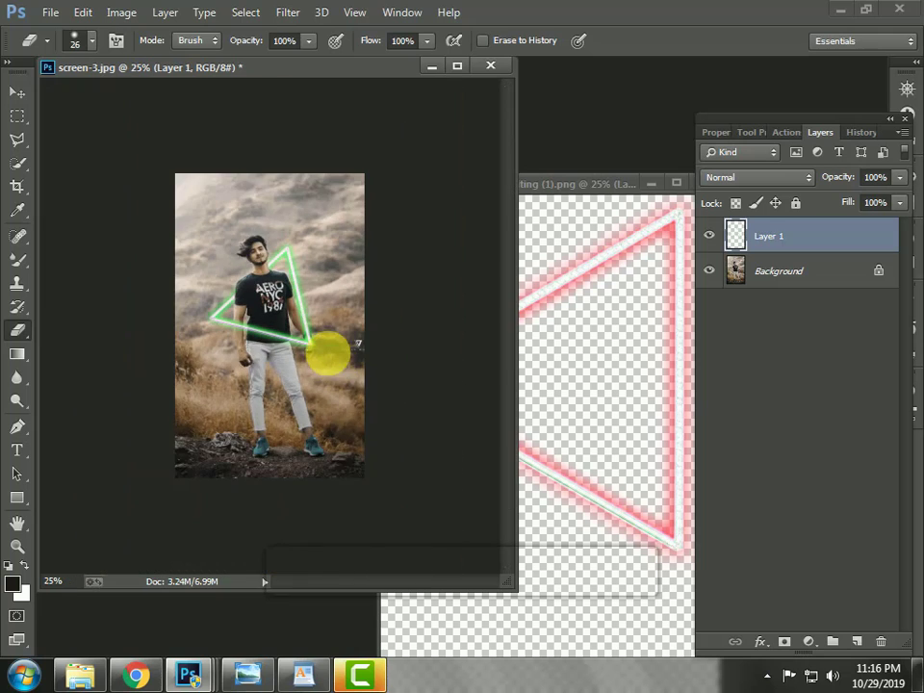
pyautogui.scroll(1, 326, 355)
pyautogui.scroll(1, 339, 360)
pyautogui.scroll(-1, 404, 354)
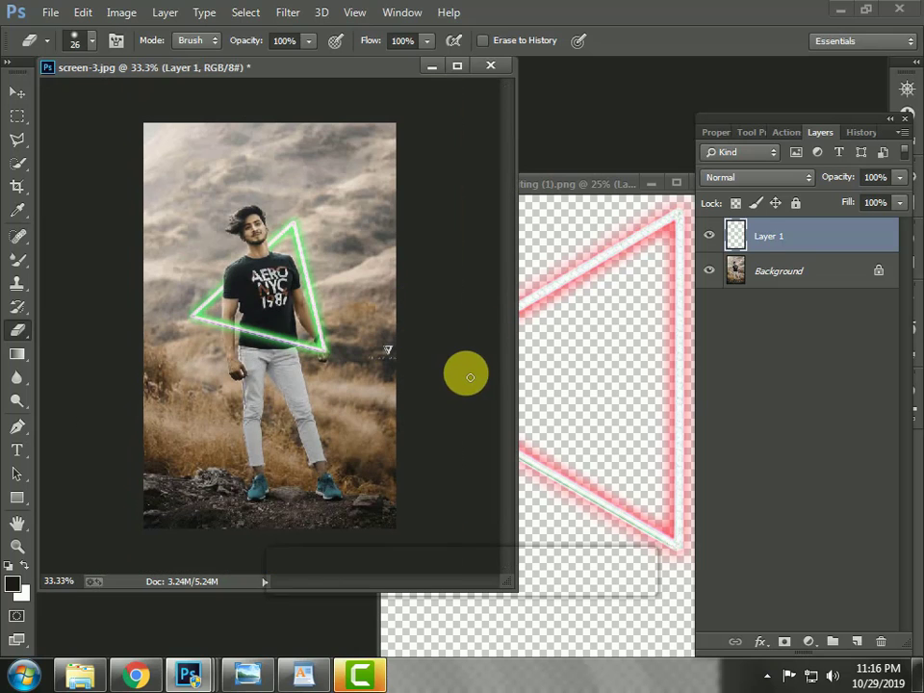
# Step: Adjust the Background layer with the Camera Raw Filter, setting Exposure to -0.55, Temperature to -8 and Tint to -5
pyautogui.click(770, 274)
pyautogui.click(287, 11)
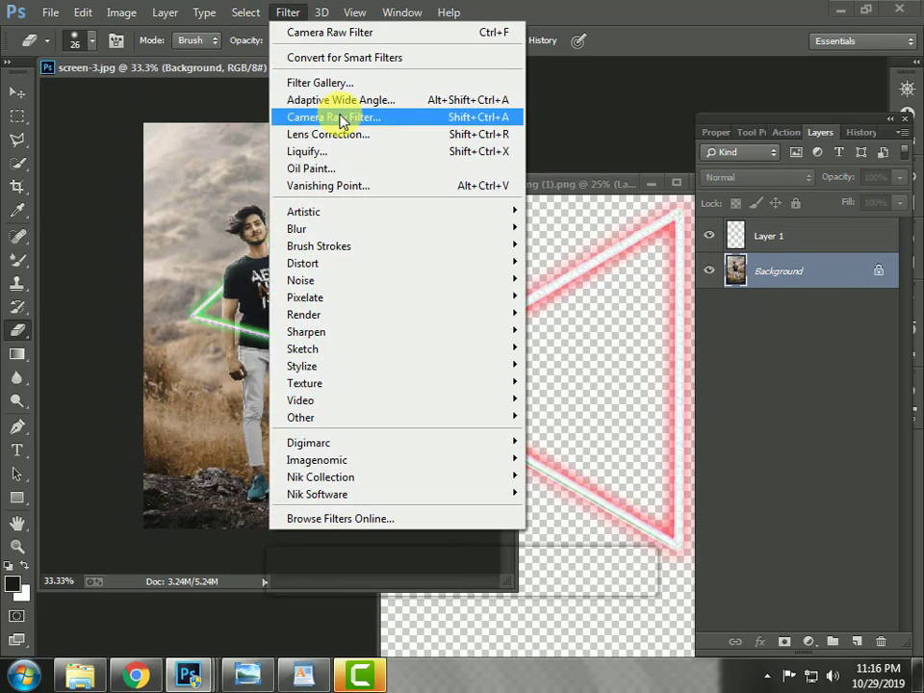
pyautogui.click(336, 118)
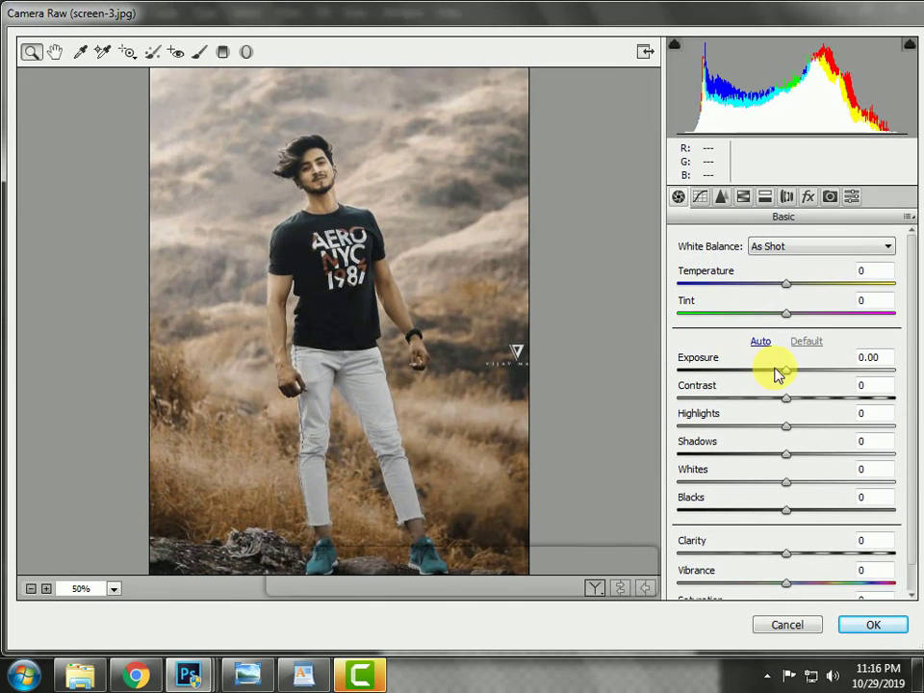
pyautogui.click(778, 374)
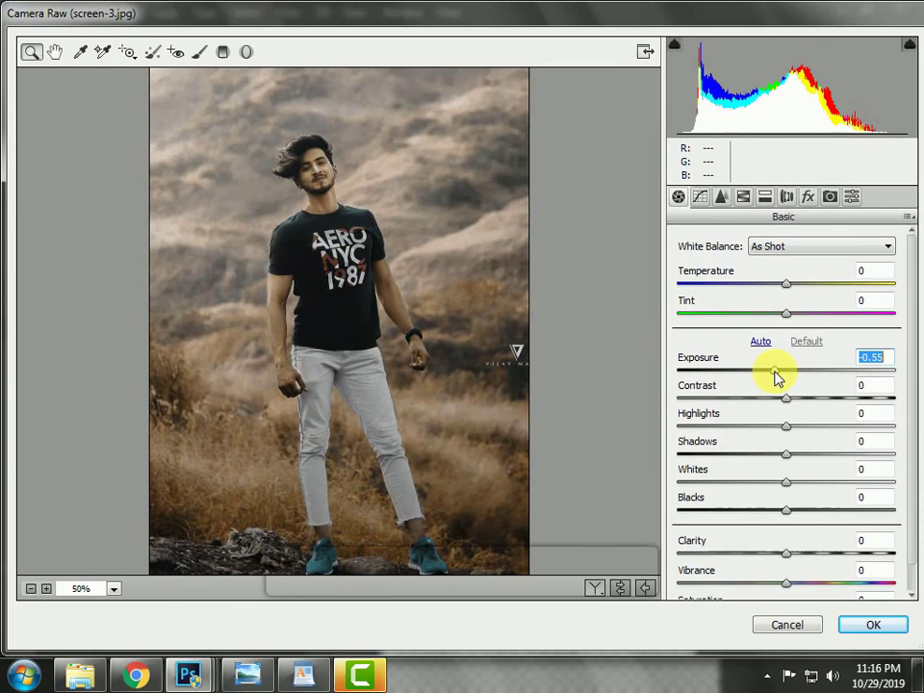
pyautogui.moveTo(785, 287); pyautogui.dragTo(776, 289)
pyautogui.click(780, 315)
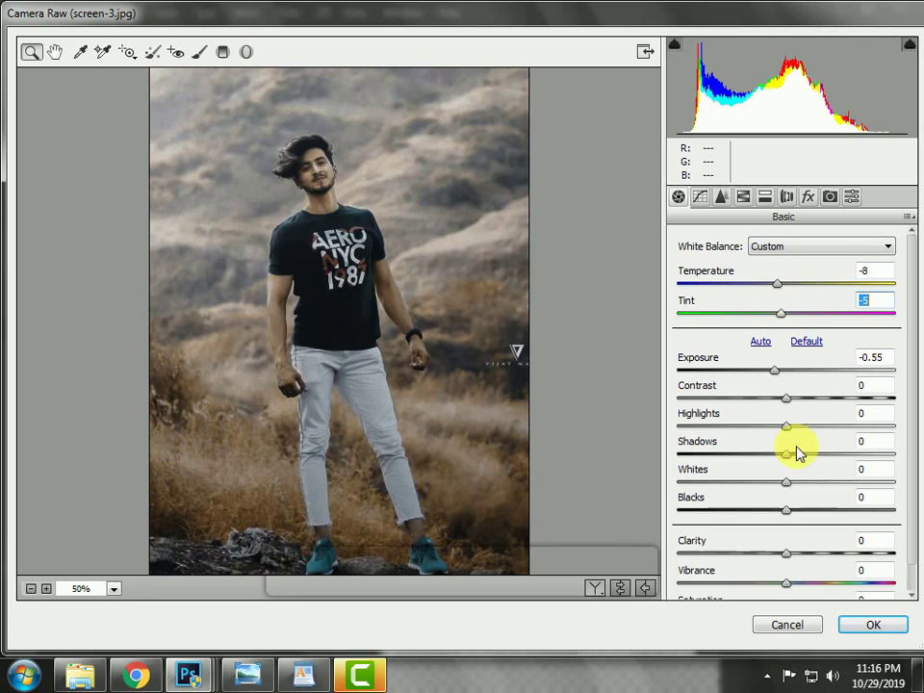
# Step: Brighten the man's head and neck with an elliptical Radial Filter in Camera Raw, setting its Temperature to +4, and apply the filter
pyautogui.click(247, 52)
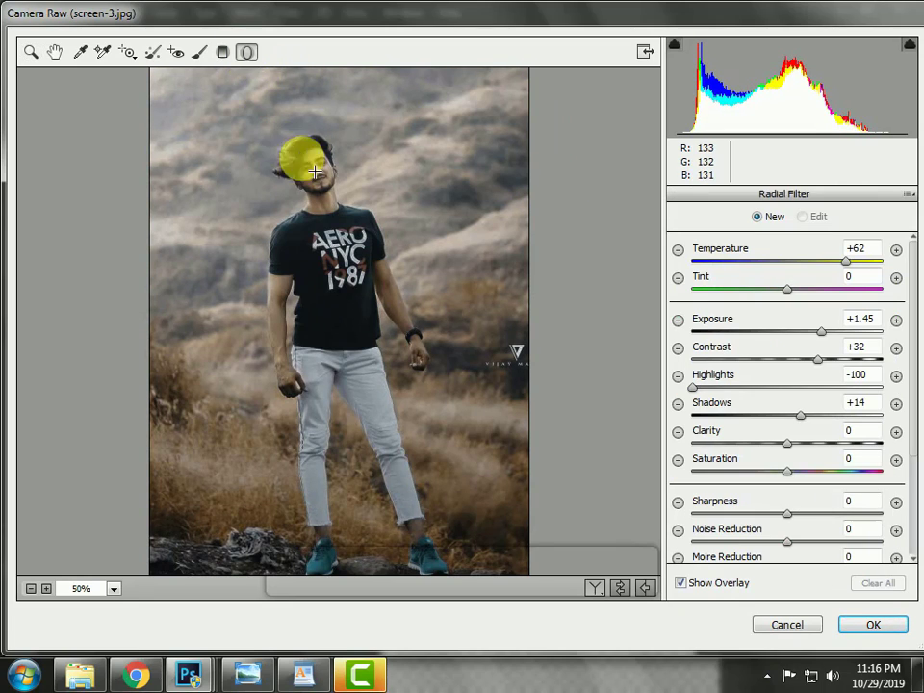
pyautogui.moveTo(285, 143)
pyautogui.mouseDown()
pyautogui.moveTo(319, 197)
pyautogui.moveTo(314, 186)
pyautogui.moveTo(341, 186)
pyautogui.mouseUp()
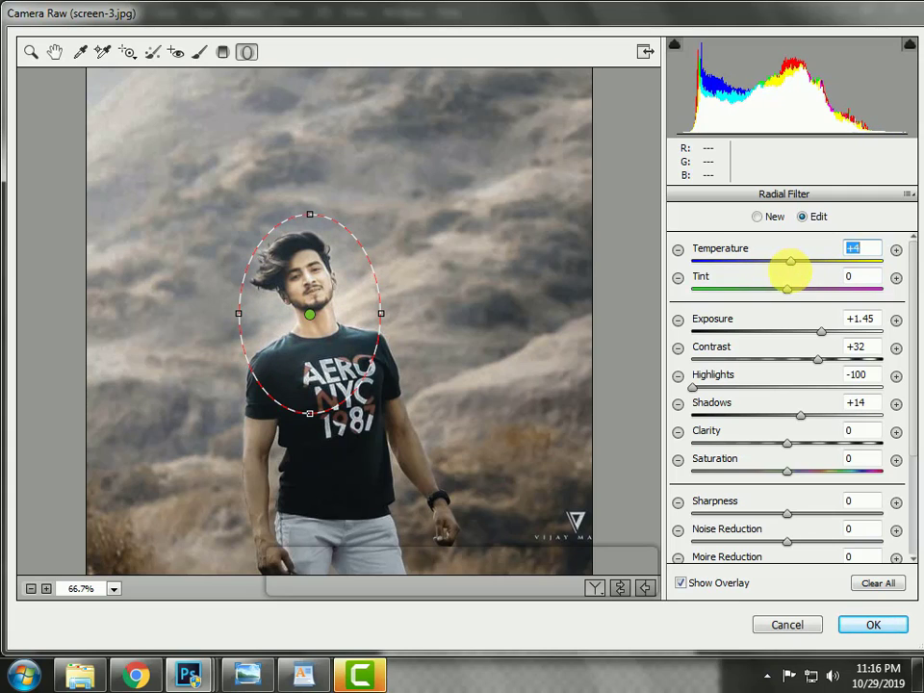
pyautogui.press('Up')
pyautogui.press('Up')
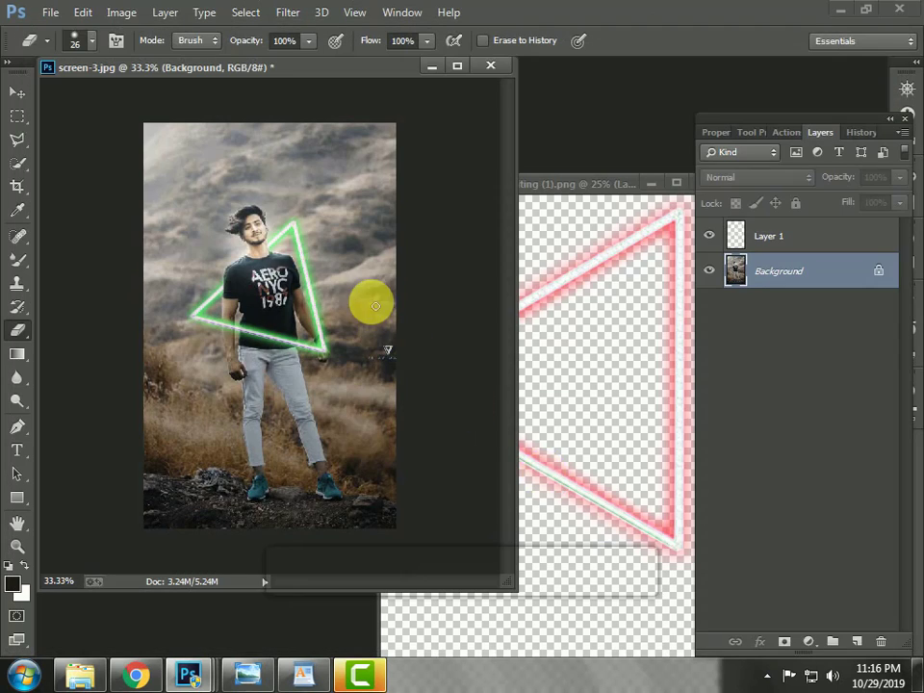
# Step: Examine the man's face and the neon triangle at closer and wider magnifications to judge the edit
pyautogui.keyDown('ctrl'); pyautogui.click(298, 196); pyautogui.keyUp('ctrl')
pyautogui.keyDown('ctrl'); pyautogui.click(289, 252); pyautogui.keyUp('ctrl')
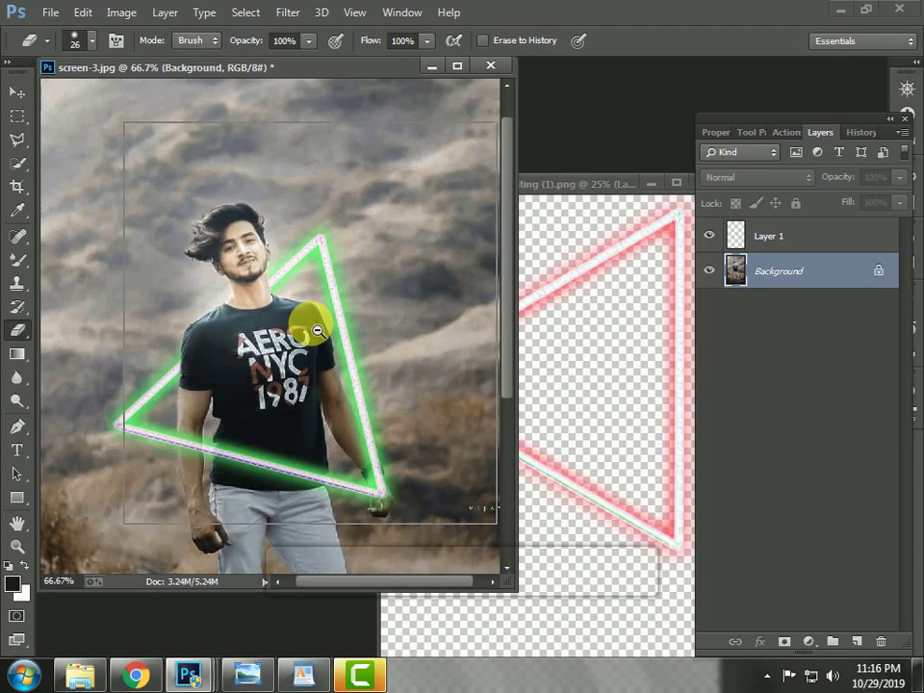
pyautogui.keyDown('alt'); pyautogui.click(318, 332); pyautogui.keyUp('alt')
pyautogui.keyDown('alt'); pyautogui.click(319, 332); pyautogui.keyUp('alt')
pyautogui.keyDown('ctrl'); pyautogui.click(316, 311); pyautogui.keyUp('ctrl')
pyautogui.keyDown('ctrl'); pyautogui.click(316, 311); pyautogui.keyUp('ctrl')
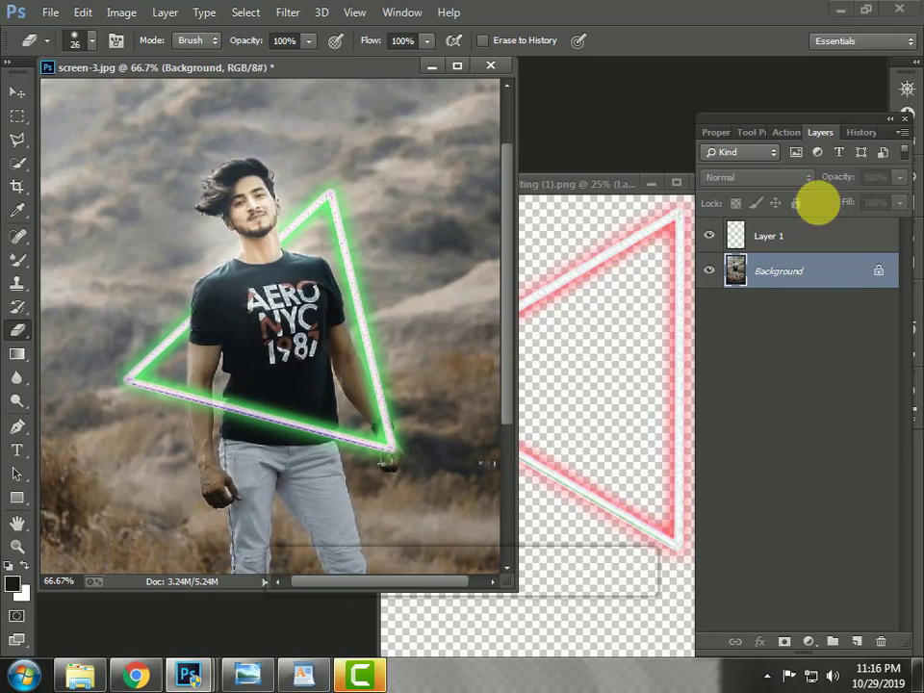
pyautogui.keyDown('alt'); pyautogui.click(402, 373); pyautogui.keyUp('alt')
pyautogui.keyDown('ctrl'); pyautogui.click(396, 362); pyautogui.keyUp('ctrl')
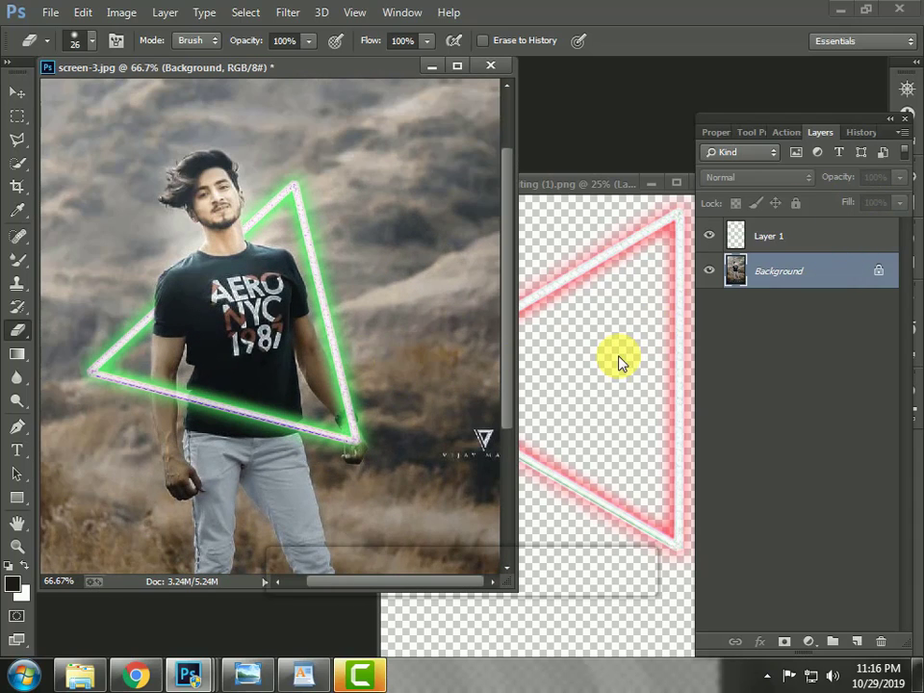
# Step: Undo the Camera Raw adjustment of the Background and the green recoloring of the neon triangle
pyautogui.hotkey('ctrl', 'alt', 'z')
pyautogui.hotkey('ctrl', 'alt', 'z')
pyautogui.hotkey('ctrl', 'alt', 'z')
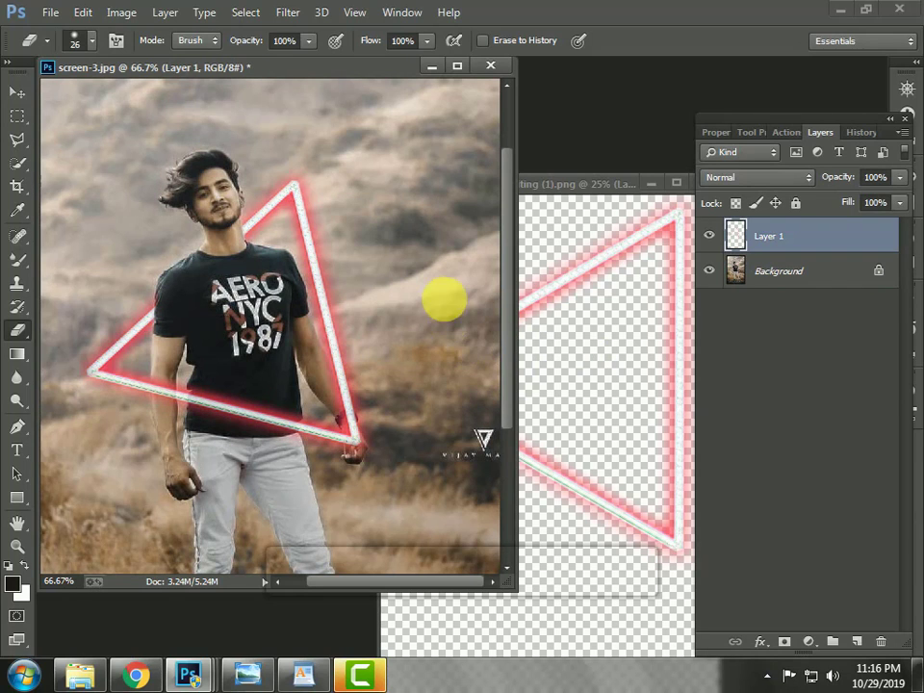
pyautogui.keyDown('alt'); pyautogui.click(433, 286); pyautogui.keyUp('alt')
pyautogui.click(288, 11)
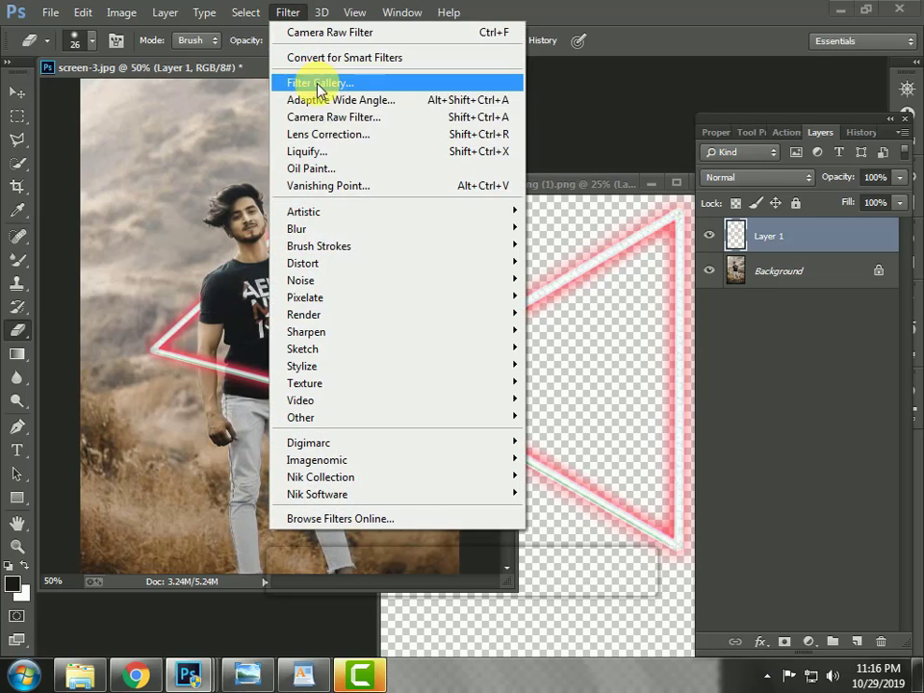
pyautogui.click(763, 268)
pyautogui.click(763, 269)
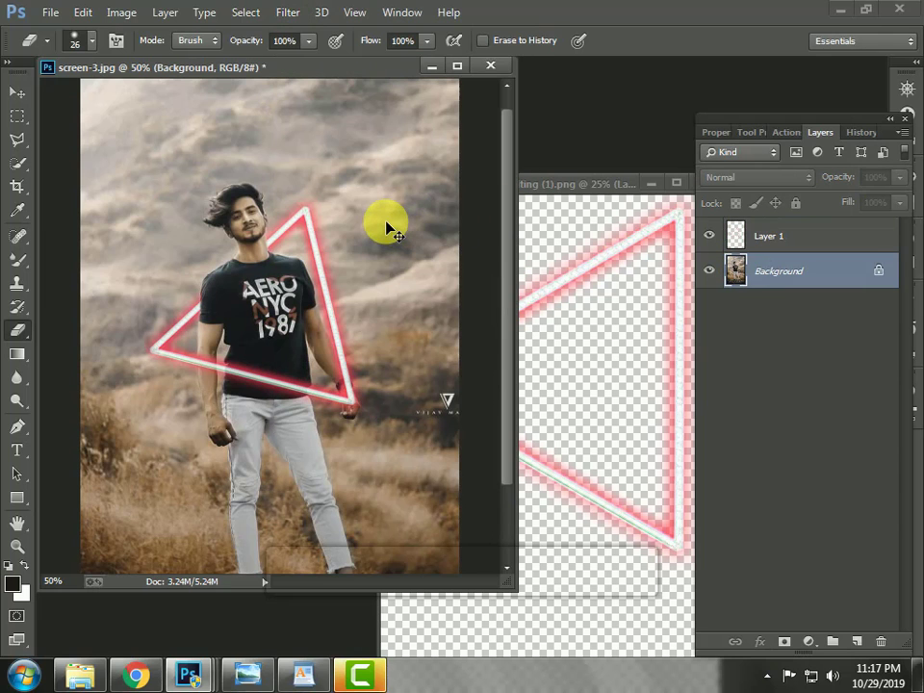
pyautogui.hotkey('ctrl', 'u')
pyautogui.moveTo(667, 452); pyautogui.dragTo(717, 452)
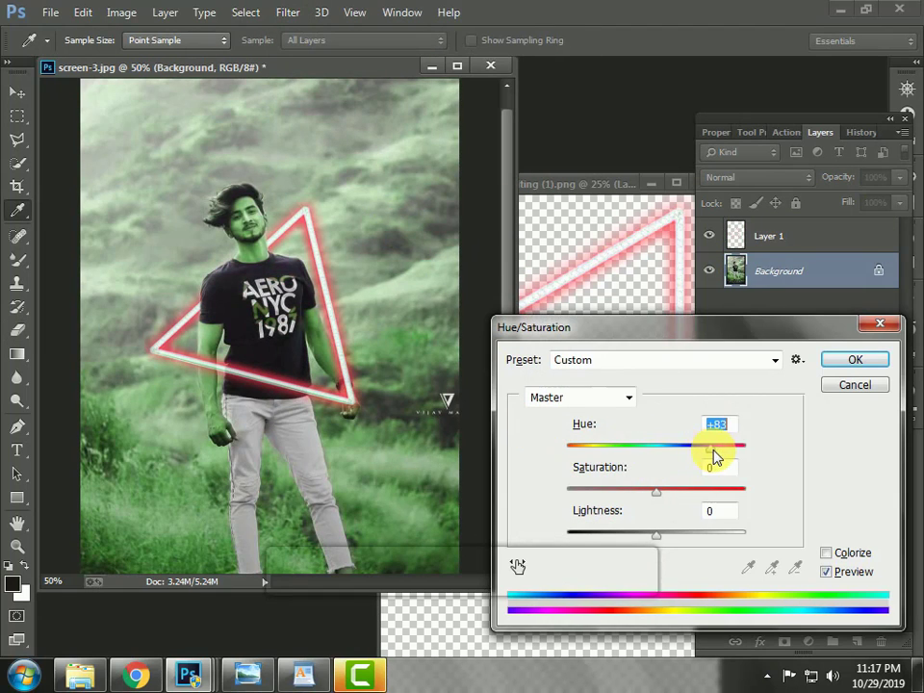
pyautogui.click(854, 384)
pyautogui.press('e')
# Step: Recolor the neon triangle on Layer 1 green by shifting its Hue in Hue/Saturation
pyautogui.click(781, 235)
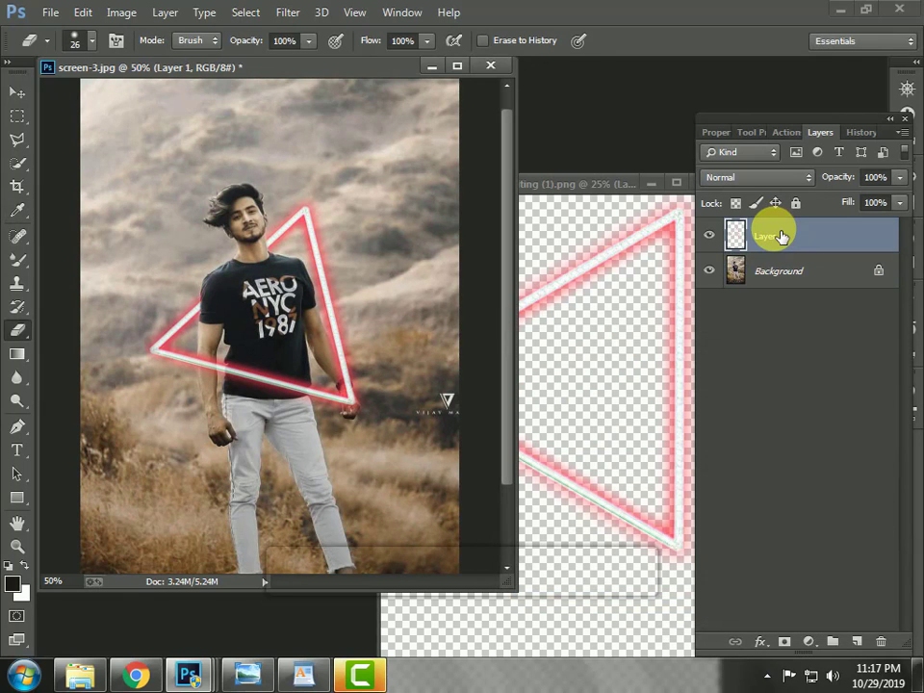
pyautogui.press('u')
pyautogui.hotkey('ctrl', 'u')
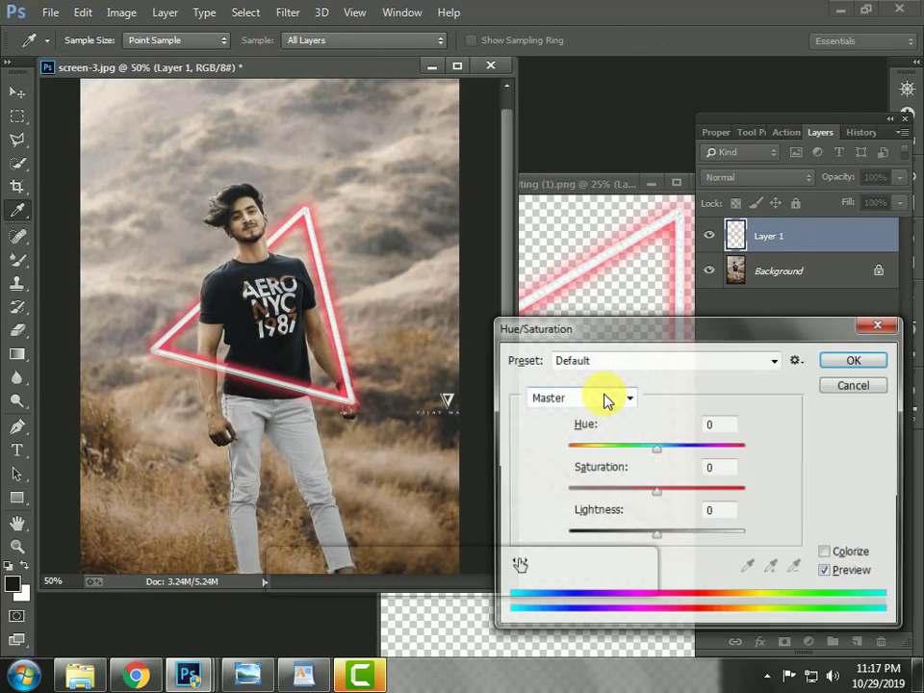
pyautogui.moveTo(656, 450); pyautogui.dragTo(701, 452)
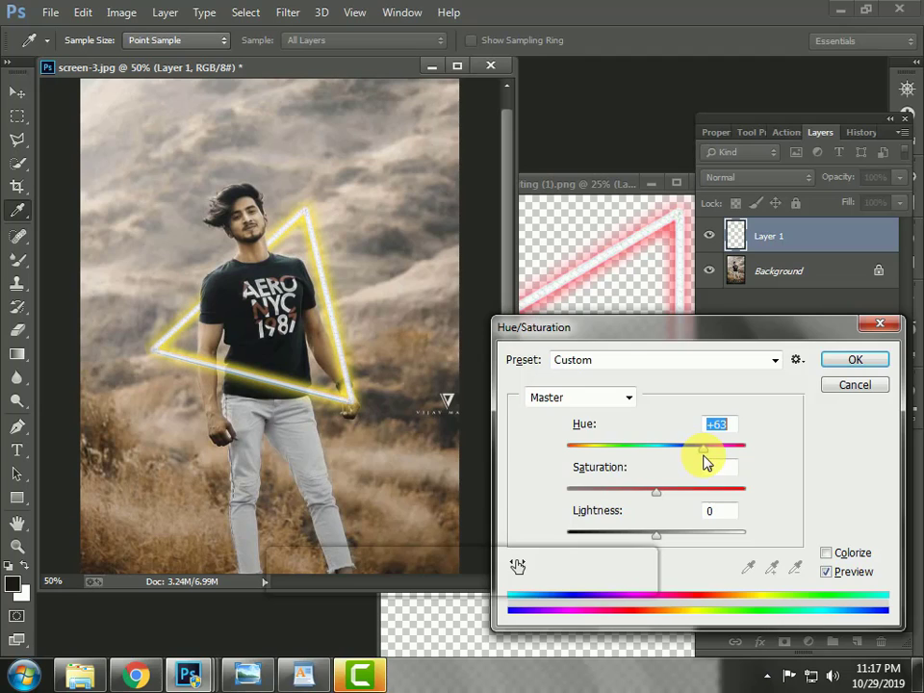
pyautogui.moveTo(717, 459); pyautogui.dragTo(733, 452)
pyautogui.click(854, 362)
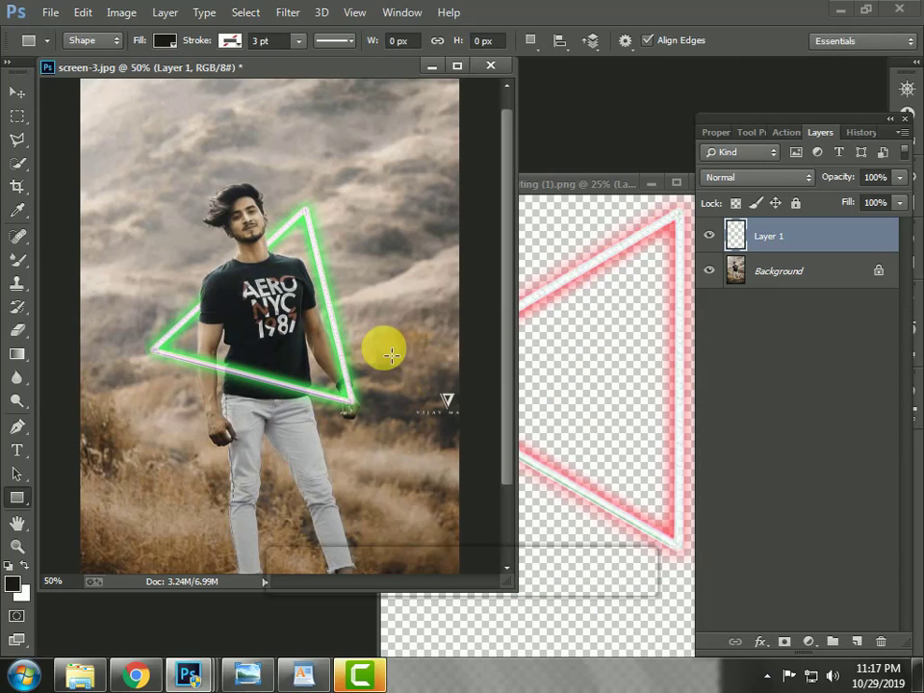
# Step: Adjust the Background layer in the Camera Raw Filter with Temperature -5, Exposure -0.35, Contrast +7, Highlights -28 and Whites +11
pyautogui.click(728, 270)
pyautogui.click(297, 13)
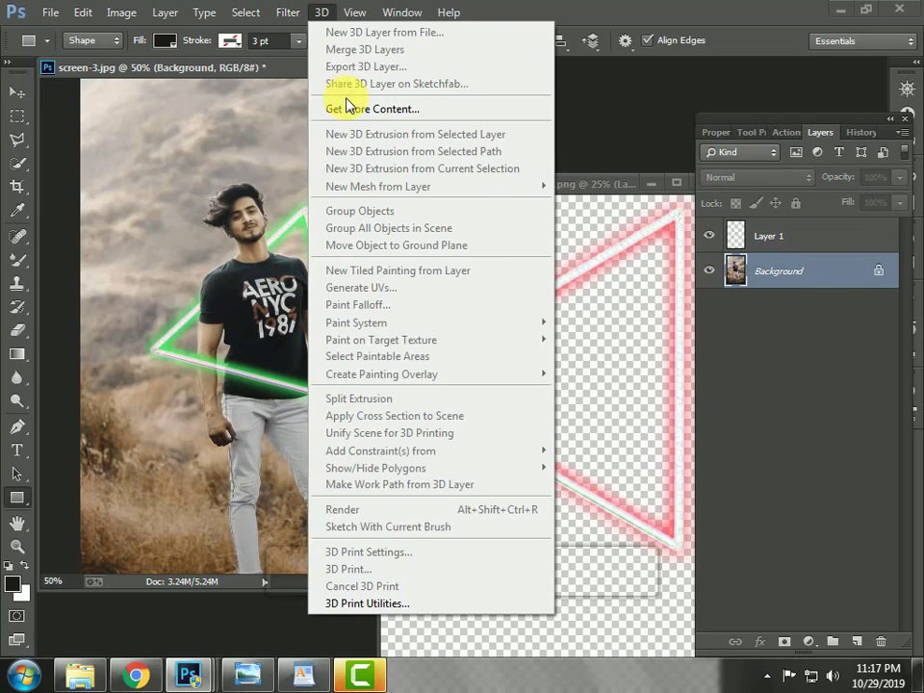
pyautogui.click(330, 116)
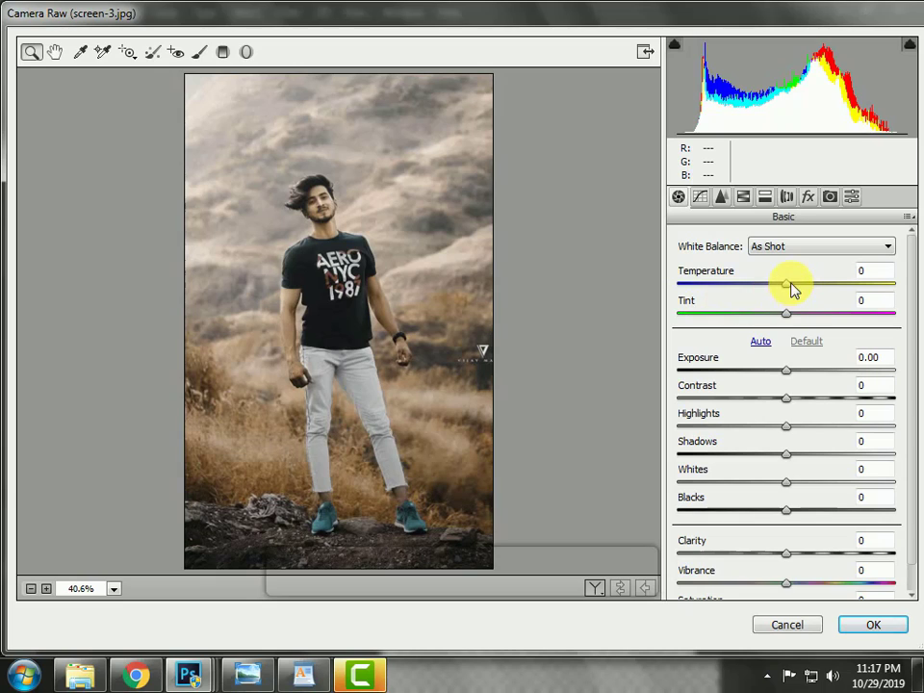
pyautogui.moveTo(785, 373); pyautogui.dragTo(796, 400)
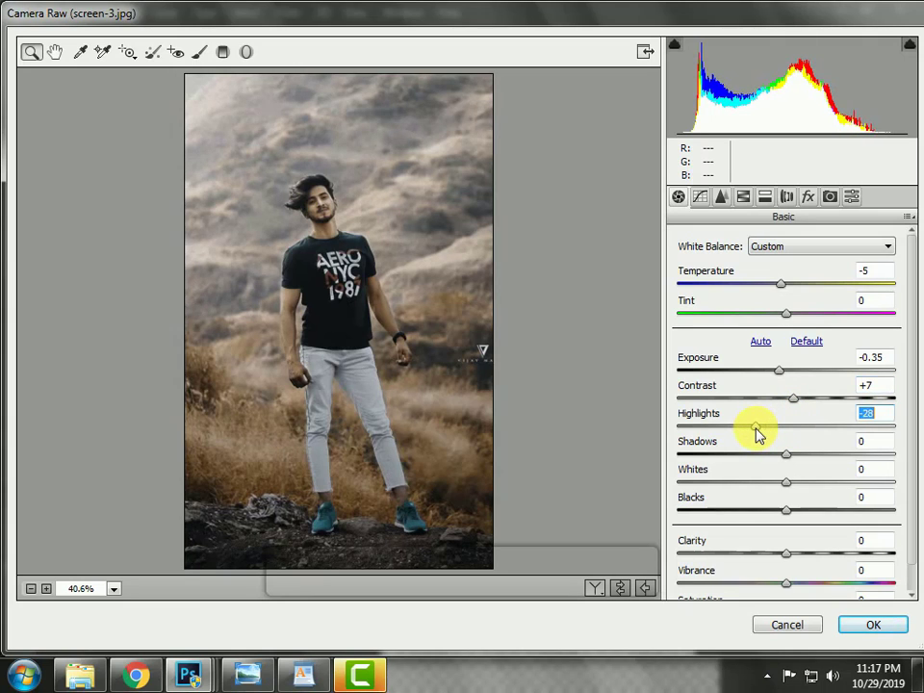
pyautogui.moveTo(808, 483)
pyautogui.mouseDown()
pyautogui.moveTo(828, 484)
pyautogui.moveTo(802, 483)
pyautogui.mouseUp()
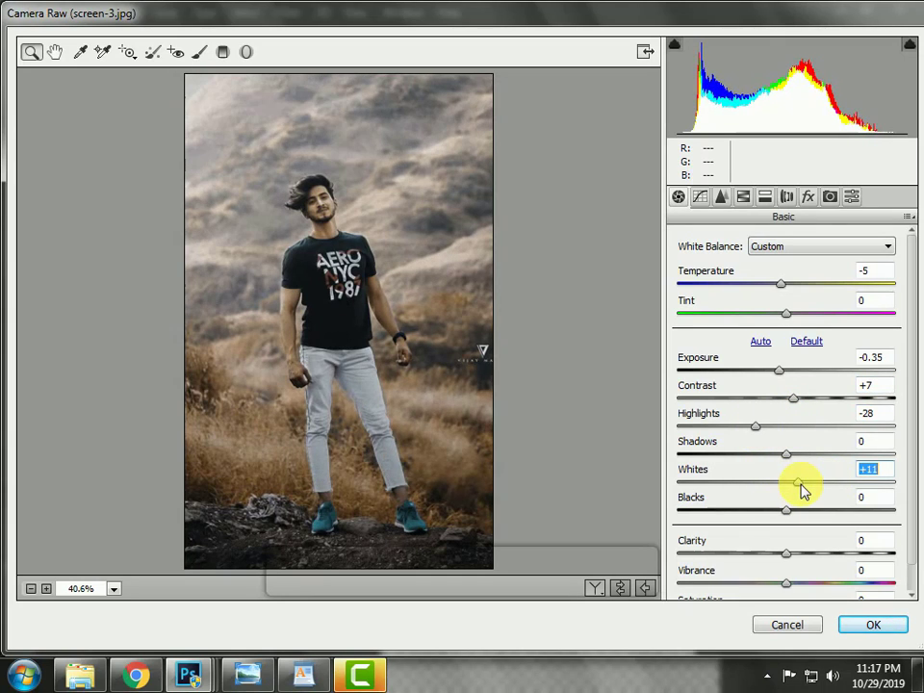
# Step: Place an elliptical Radial Filter around the man's head with Exposure +0.70 and apply the Camera Raw adjustments
pyautogui.click(246, 51)
pyautogui.moveTo(310, 199); pyautogui.dragTo(346, 245)
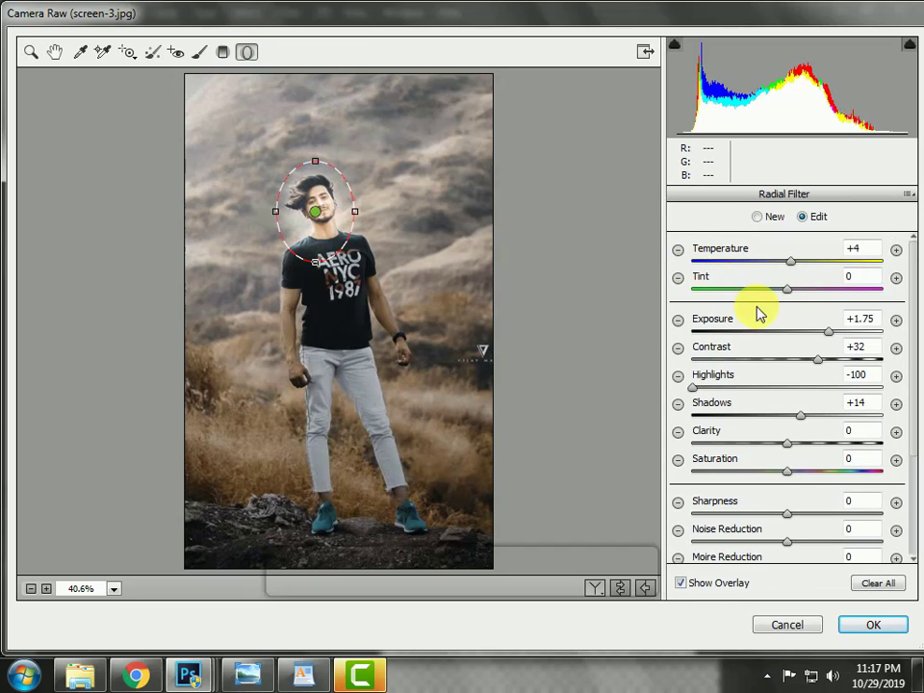
pyautogui.moveTo(797, 333); pyautogui.dragTo(806, 333)
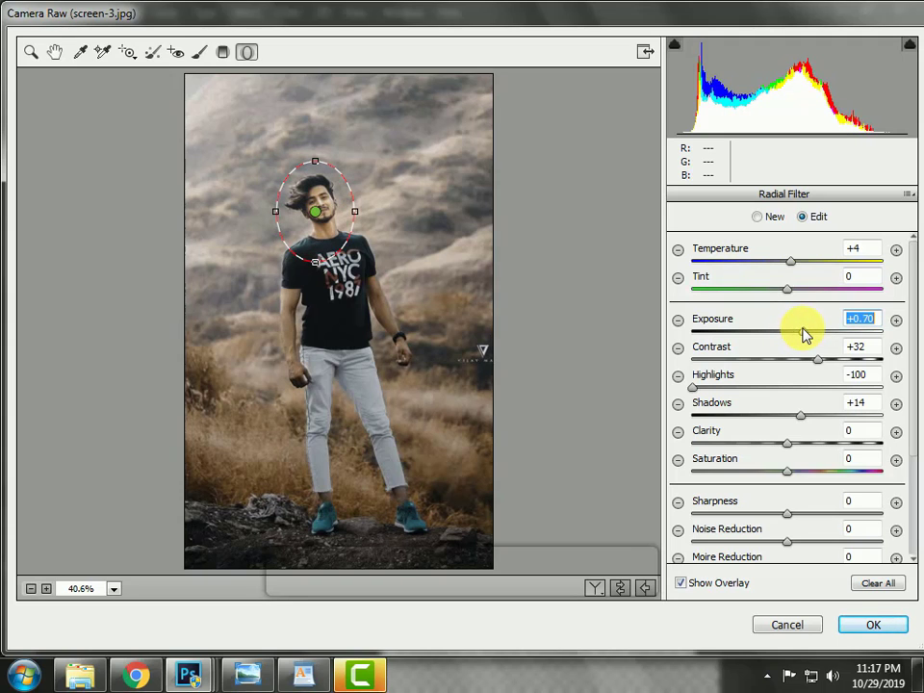
pyautogui.click(870, 625)
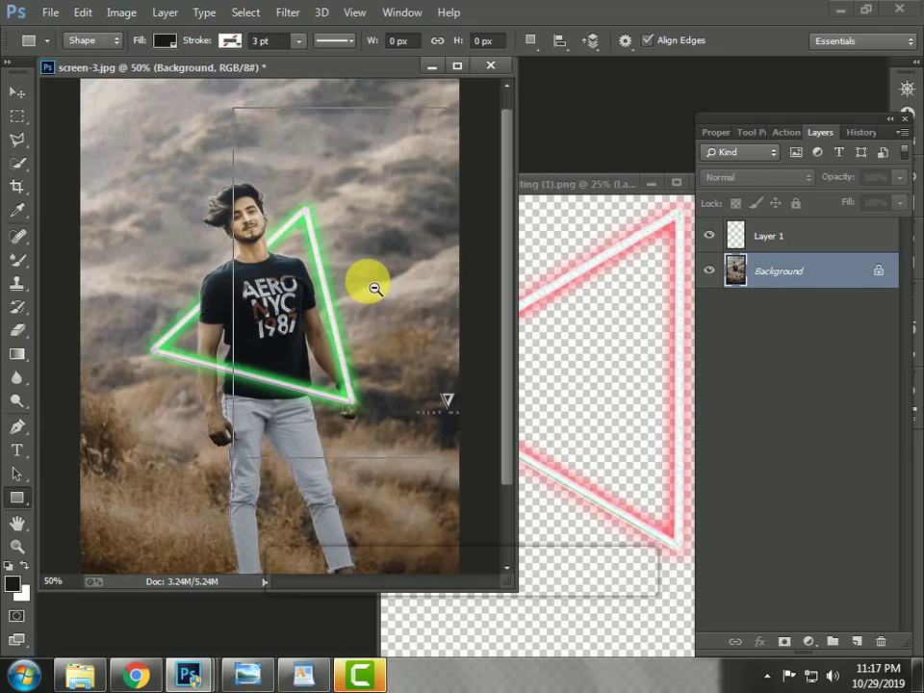
pyautogui.keyDown('alt'); pyautogui.click(374, 287); pyautogui.keyUp('alt')
pyautogui.keyDown('ctrl'); pyautogui.click(367, 293); pyautogui.keyUp('ctrl')
pyautogui.keyDown('alt'); pyautogui.click(306, 316); pyautogui.keyUp('alt')
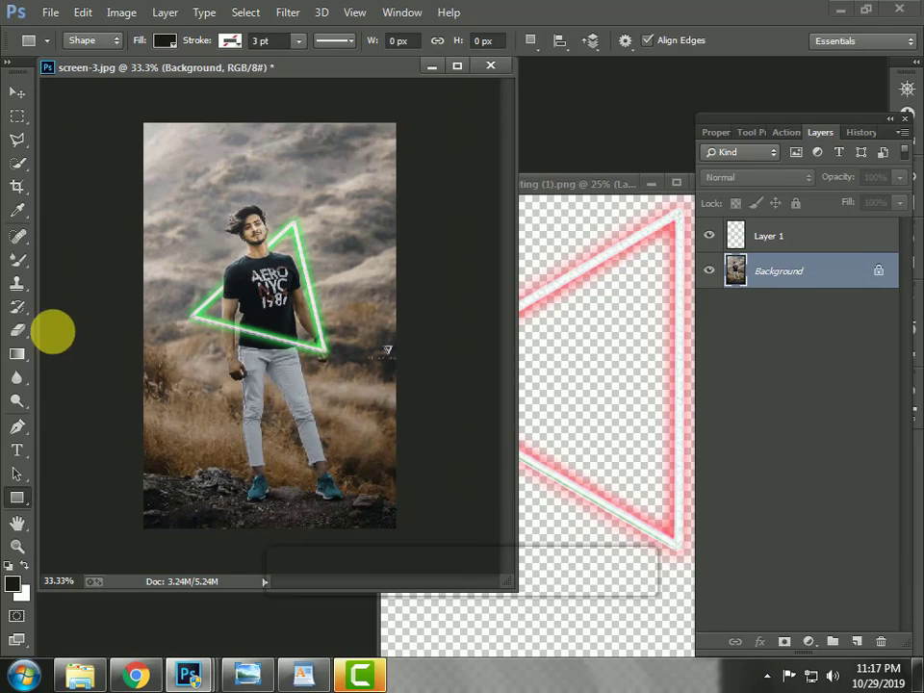
# Step: Add a new layer above the Background and darken the photo's edges with black-to-transparent linear gradients
pyautogui.click(17, 335)
pyautogui.click(16, 353)
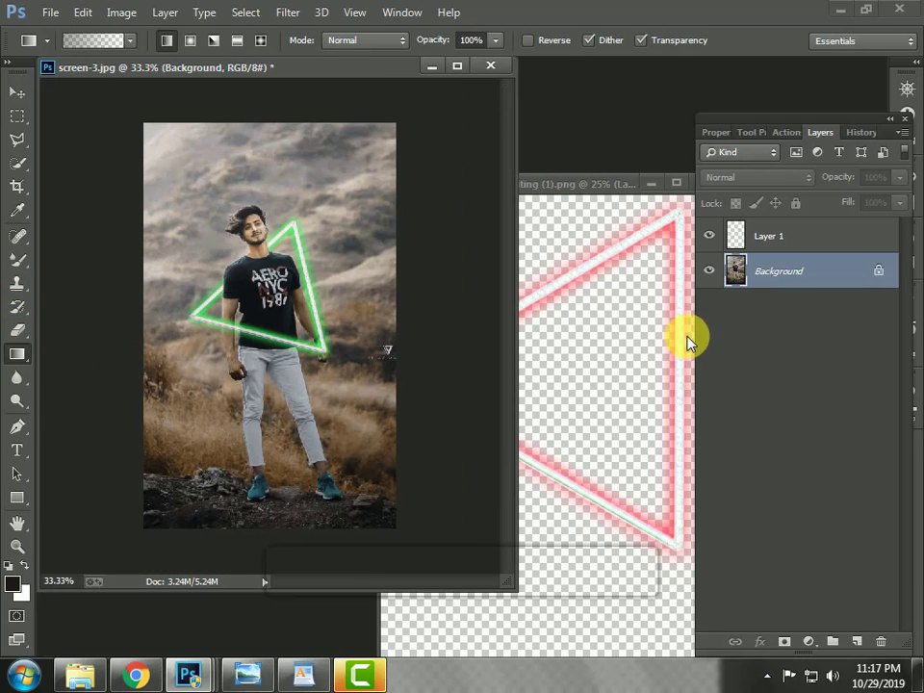
pyautogui.click(865, 652)
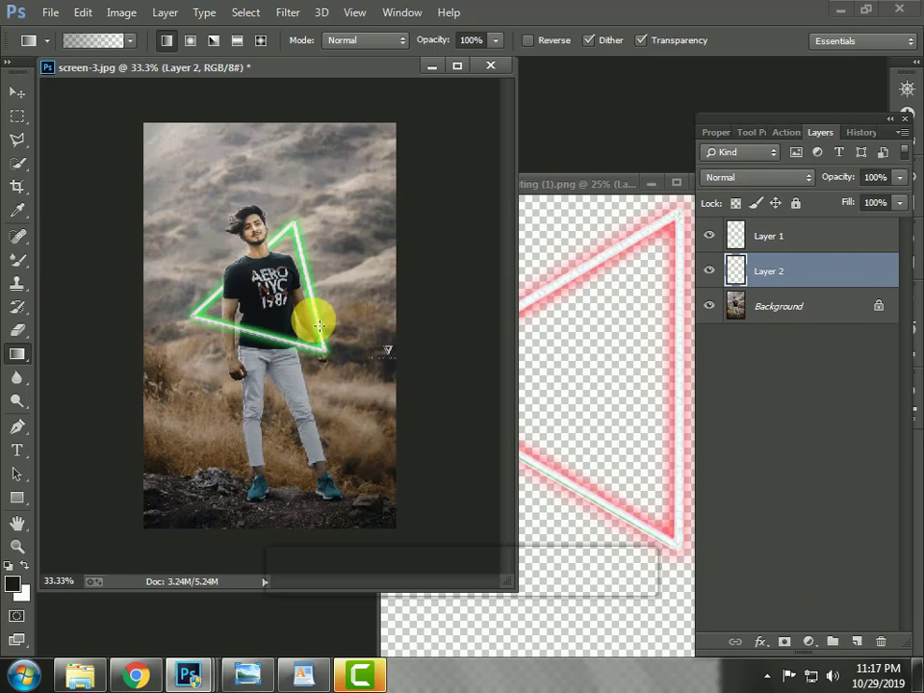
pyautogui.keyDown('ctrl'); pyautogui.click(263, 309); pyautogui.keyUp('ctrl')
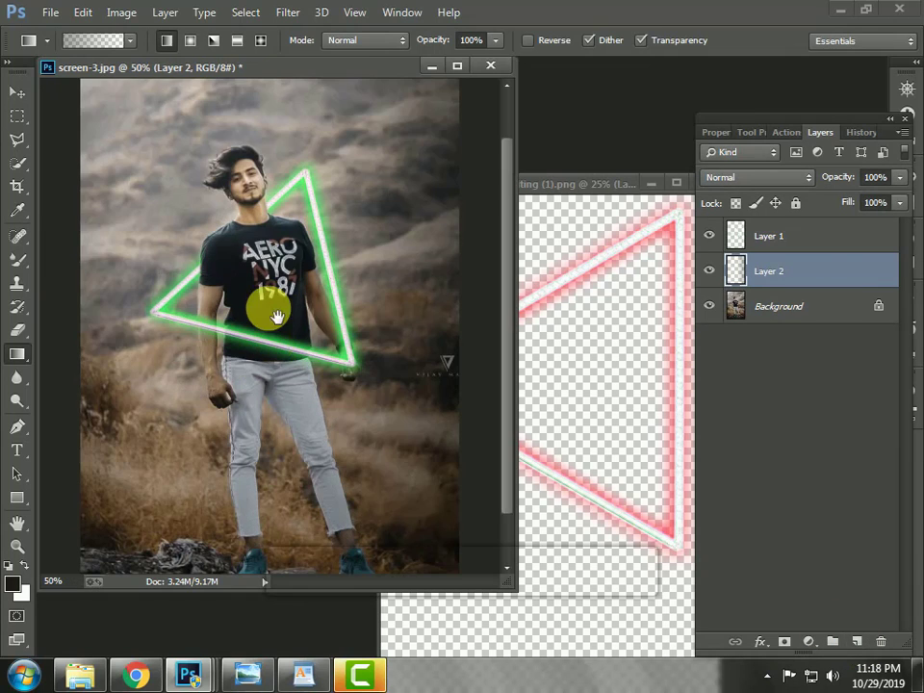
pyautogui.keyDown('alt'); pyautogui.click(255, 272); pyautogui.keyUp('alt')
pyautogui.keyDown('alt'); pyautogui.click(255, 273); pyautogui.keyUp('alt')
pyautogui.keyDown('ctrl'); pyautogui.click(256, 273); pyautogui.keyUp('ctrl')
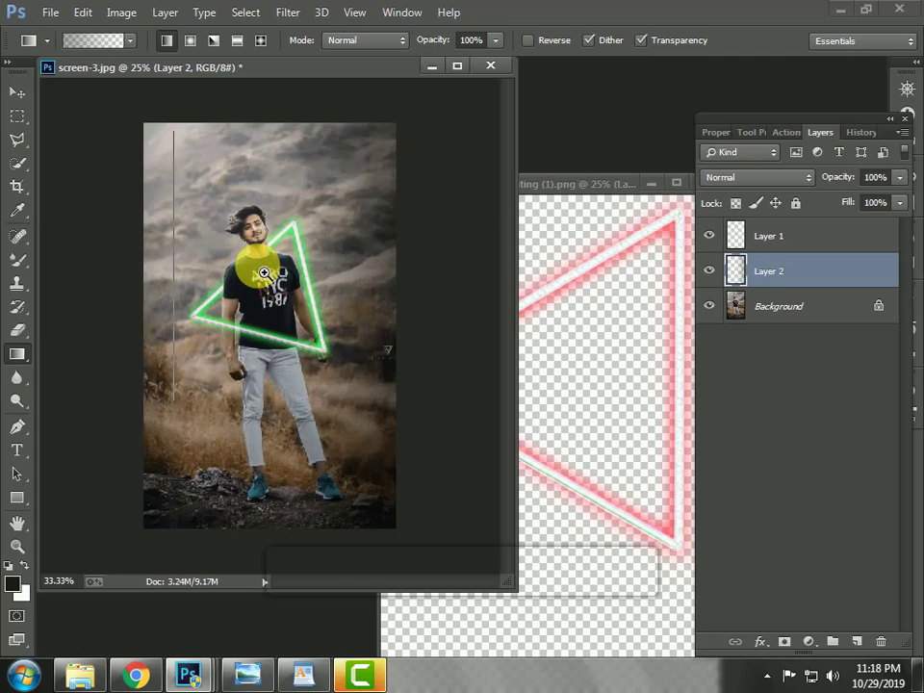
pyautogui.keyDown('ctrl'); pyautogui.click(260, 275); pyautogui.keyUp('ctrl')
pyautogui.keyDown('alt'); pyautogui.click(258, 272); pyautogui.keyUp('alt')
# Step: Merge the Background, the gradient layer and the neon triangle layer into one layer
pyautogui.keyDown('ctrl'); pyautogui.click(794, 302); pyautogui.keyUp('ctrl')
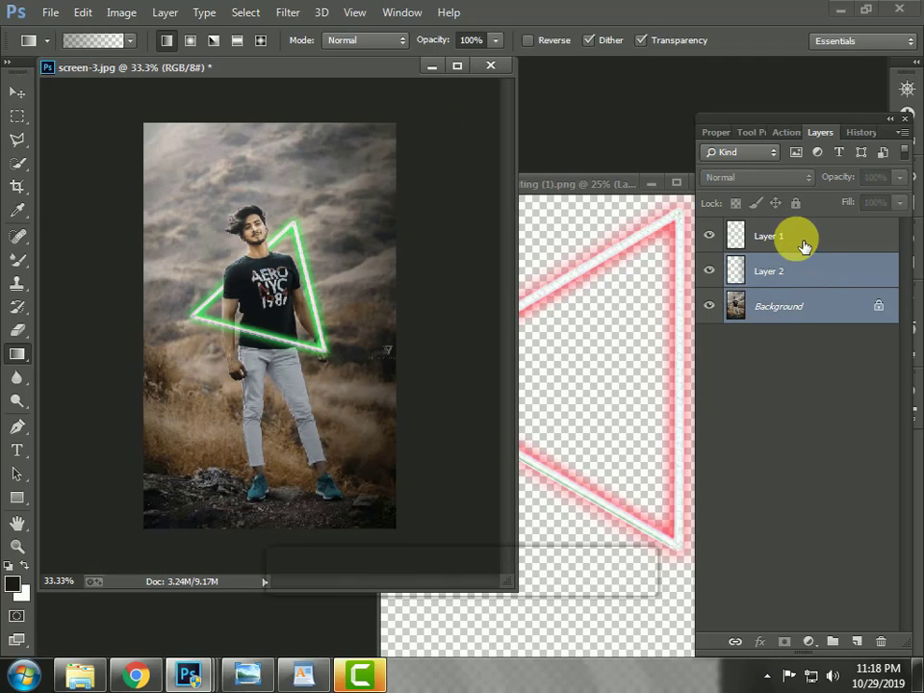
pyautogui.keyDown('ctrl'); pyautogui.click(802, 242); pyautogui.keyUp('ctrl')
pyautogui.rightClick(795, 245)
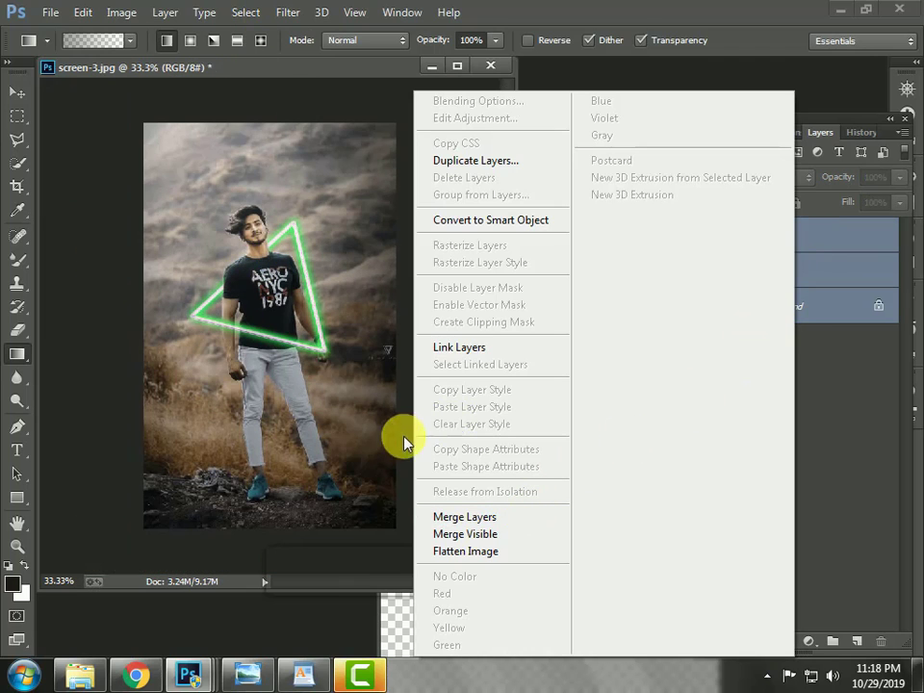
pyautogui.click(464, 517)
# Step: Grade the merged image in the Camera Raw Filter with Temperature -12, Exposure -0.30, Contrast +18, Highlights -14 and raised Shadows
pyautogui.click(287, 12)
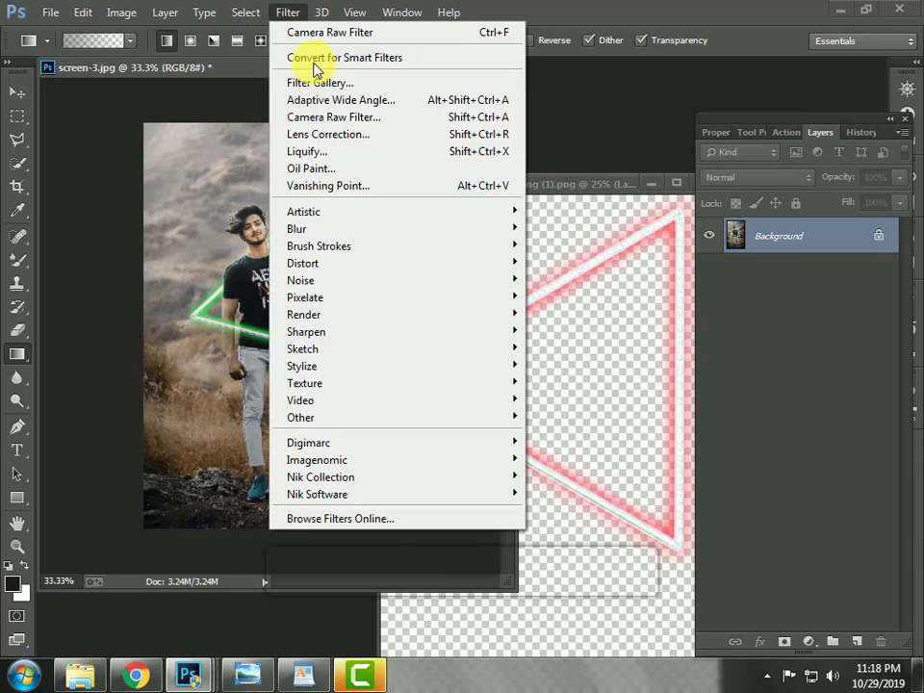
pyautogui.click(355, 126)
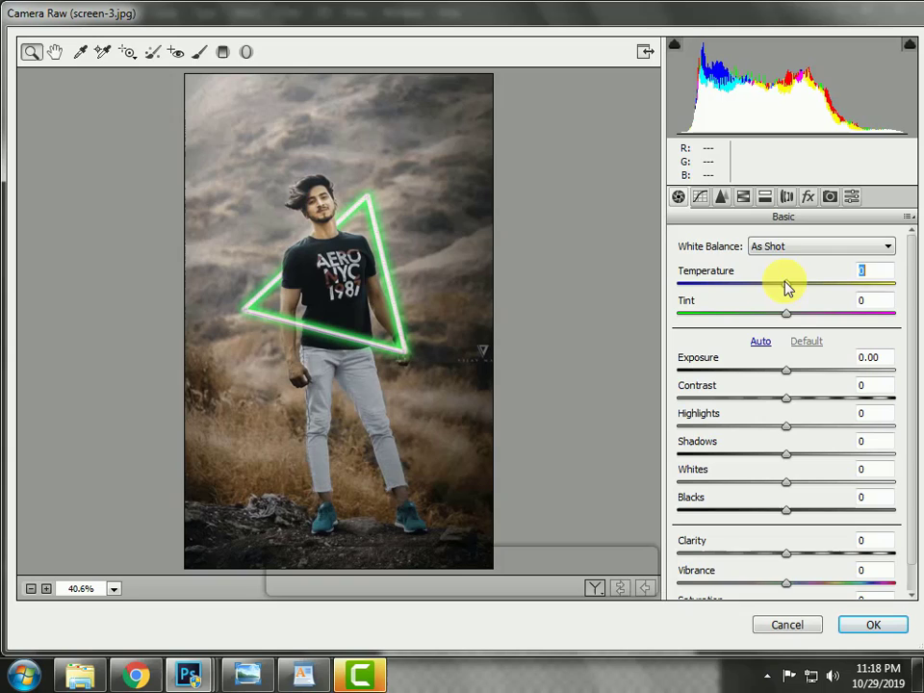
pyautogui.moveTo(786, 286); pyautogui.dragTo(776, 286)
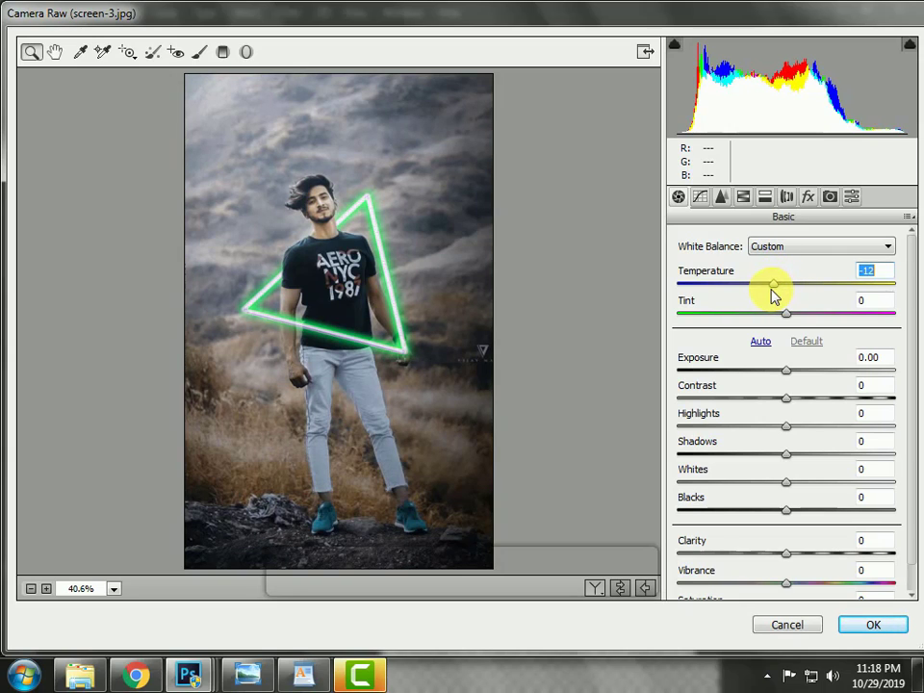
pyautogui.moveTo(788, 372); pyautogui.dragTo(800, 402)
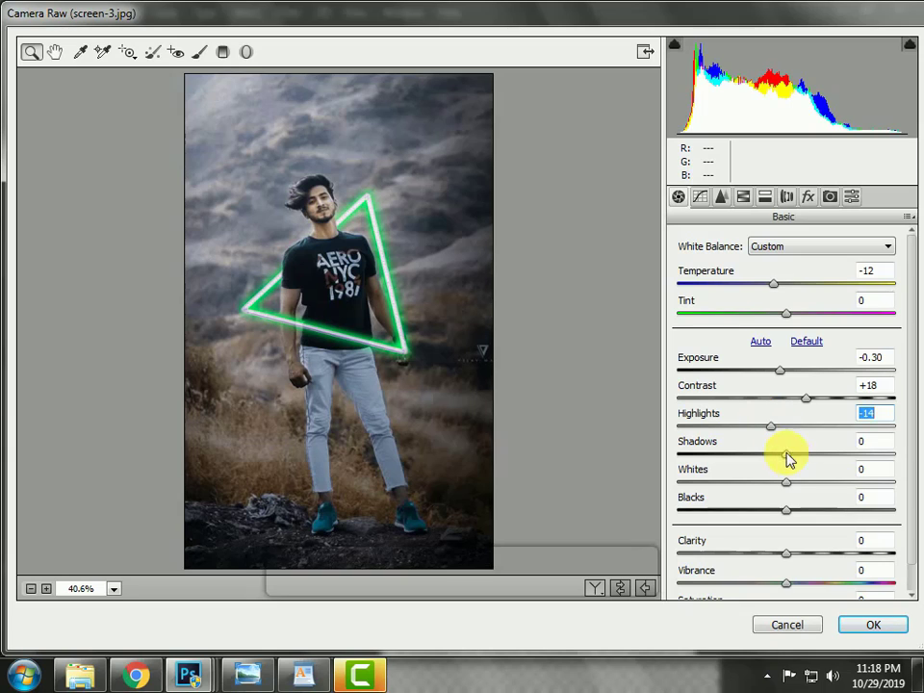
pyautogui.moveTo(787, 459); pyautogui.dragTo(806, 453)
pyautogui.click(871, 625)
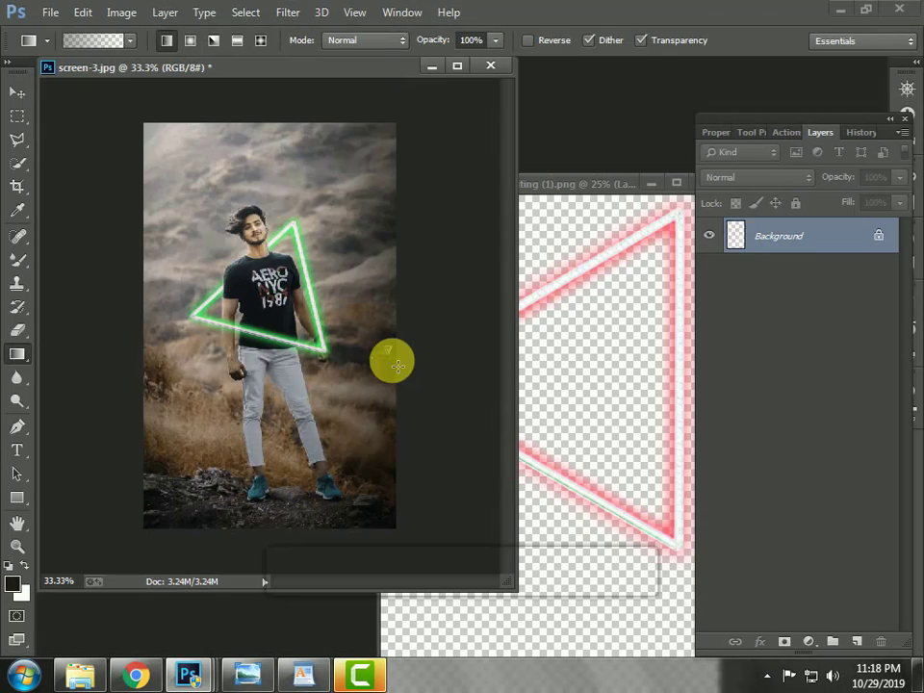
pyautogui.scroll(1, 256, 269)
pyautogui.scroll(-1, 260, 273)
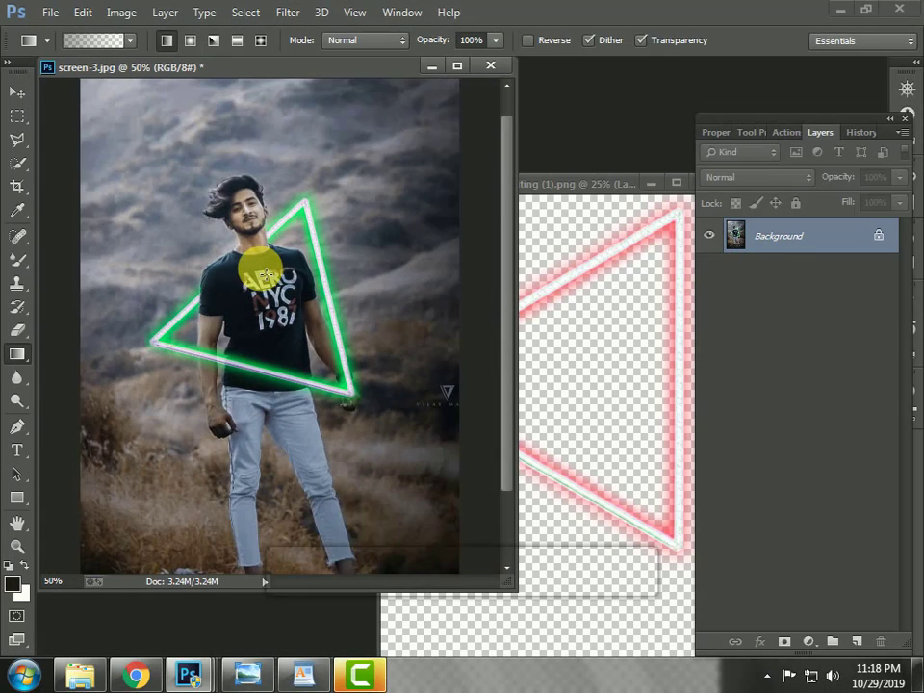